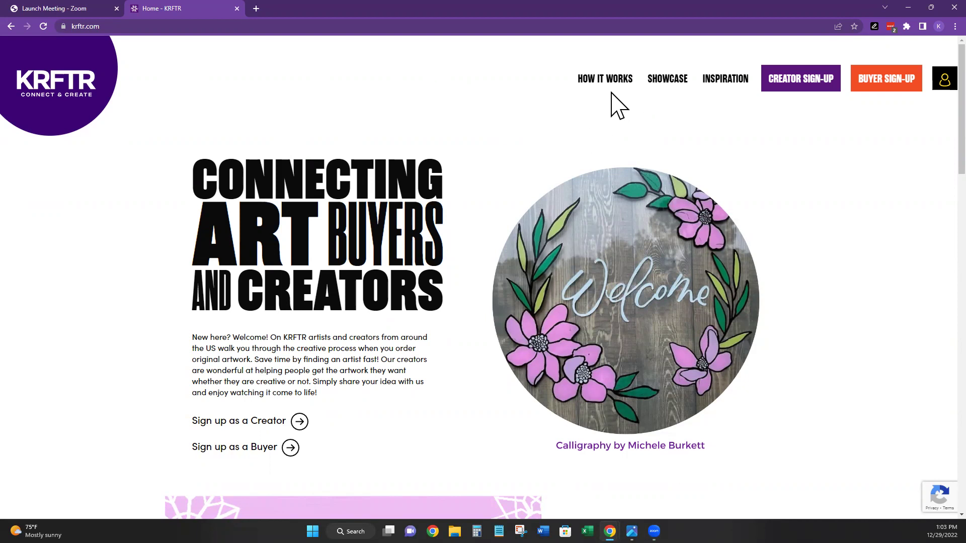
- Open the creator Showcase and scroll through the creator cards
click(675, 79)
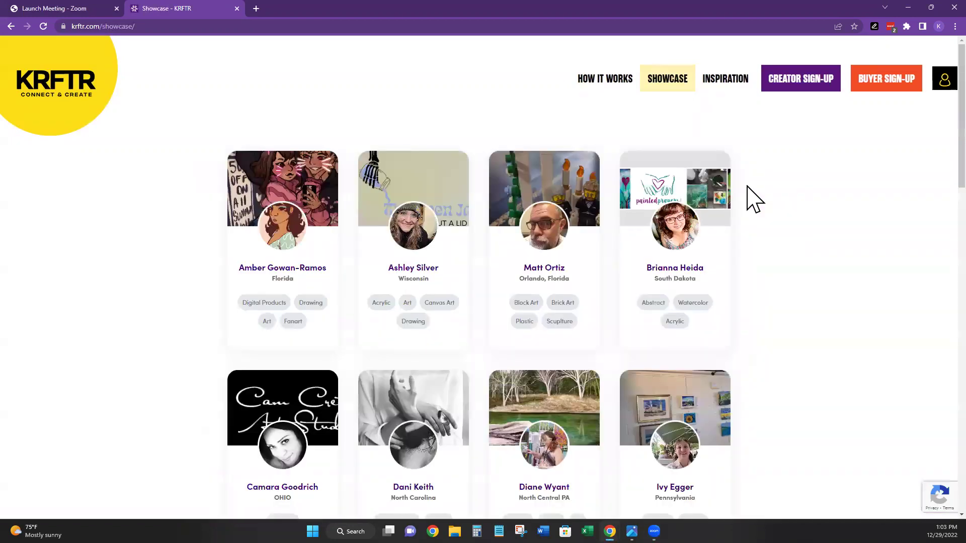
scroll(556, 204, down, 1)
scroll(416, 174, down, 1)
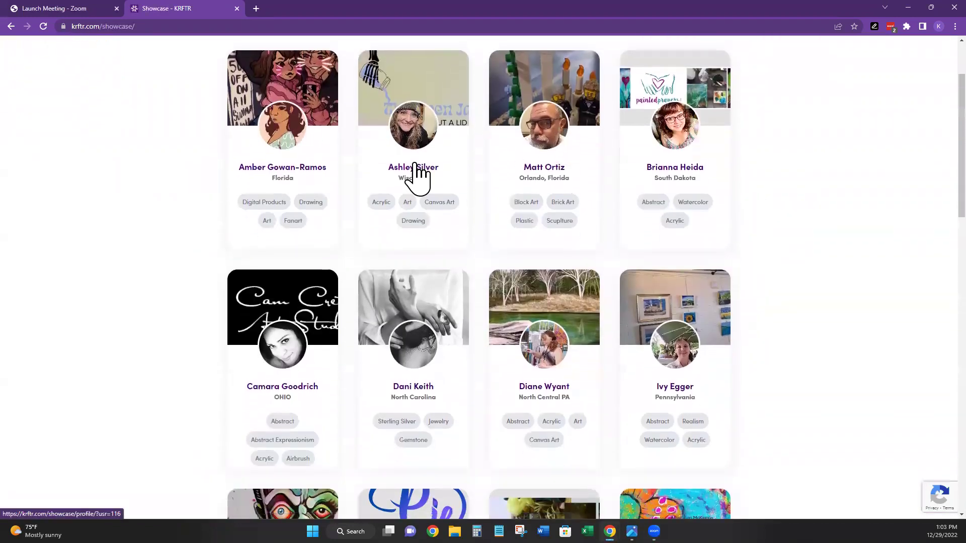
scroll(569, 258, down, 2)
scroll(573, 259, down, 3)
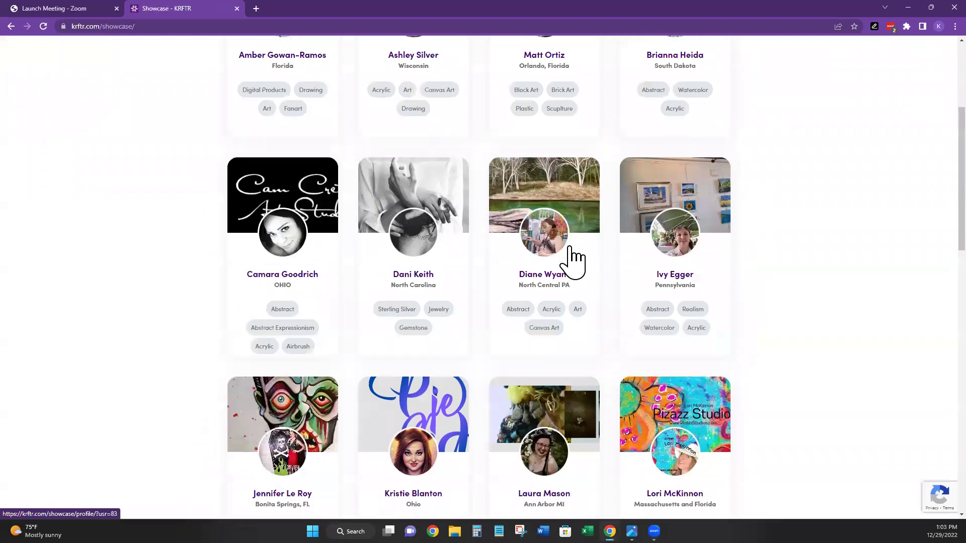
scroll(574, 259, up, 4)
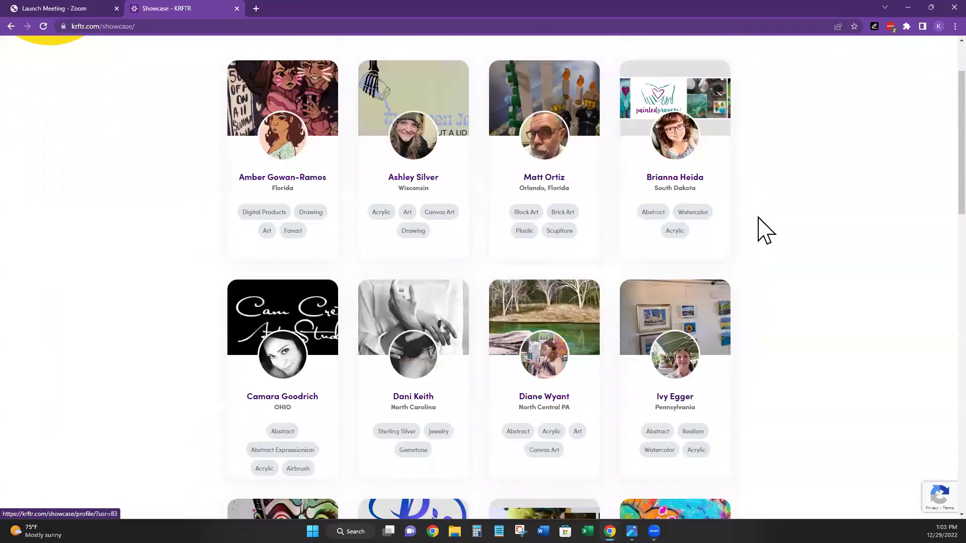
scroll(777, 229, up, 1)
- Review the first Florida digital artist's profile, style tags and portfolio, then go to Inspiration
click(316, 179)
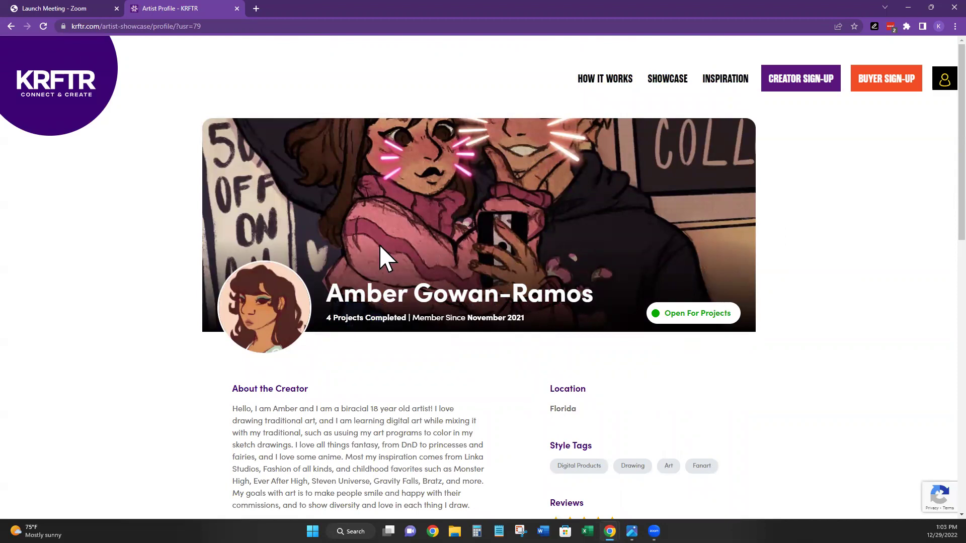
scroll(448, 304, down, 2)
scroll(606, 252, down, 1)
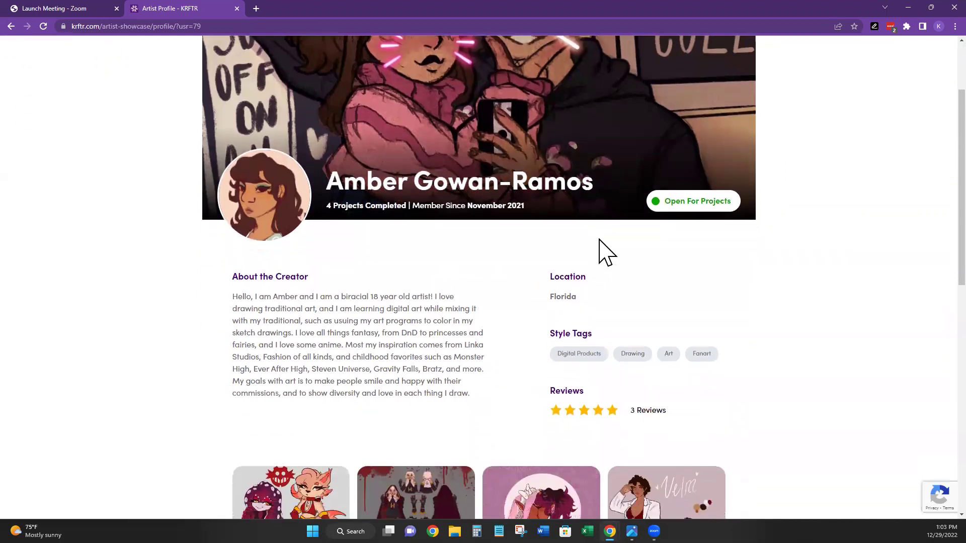
scroll(312, 259, down, 1)
scroll(334, 259, down, 1)
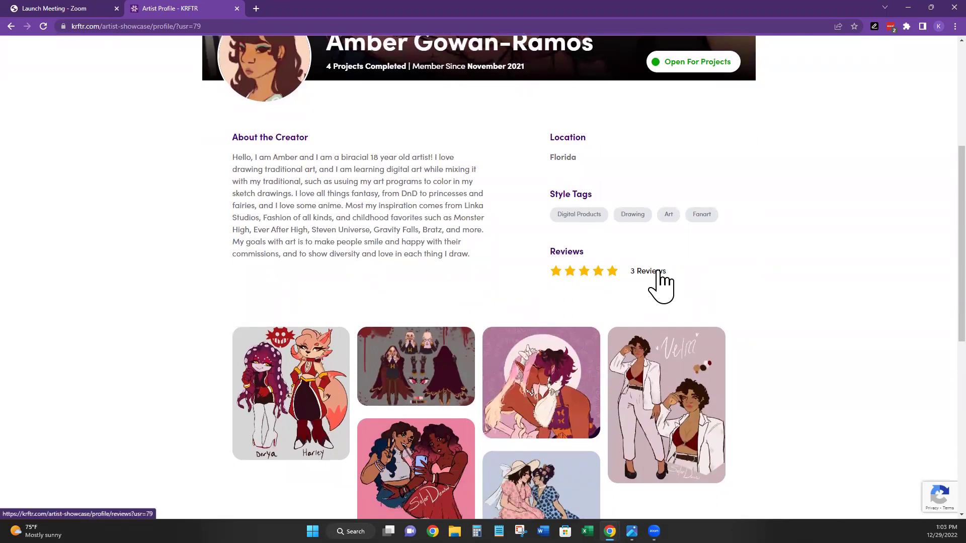
scroll(578, 257, down, 3)
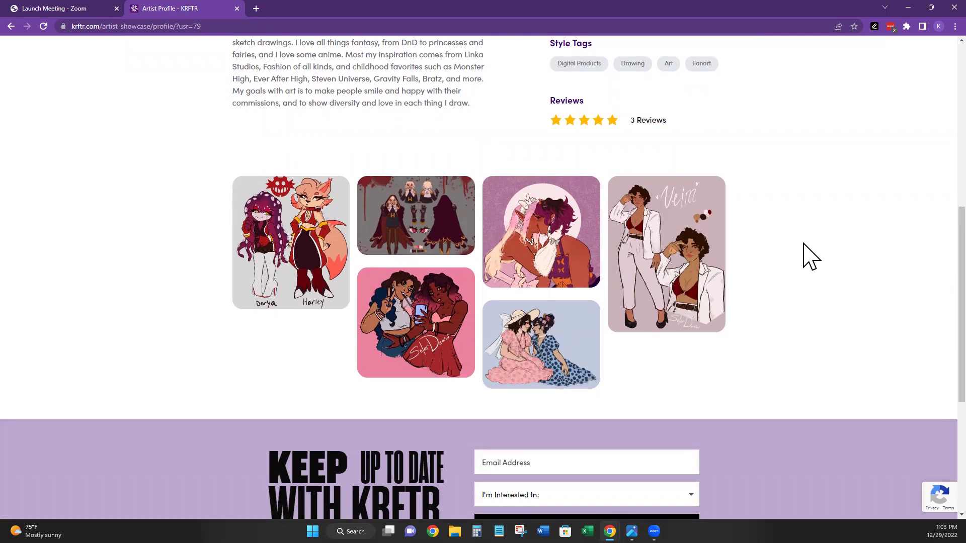
scroll(755, 262, up, 3)
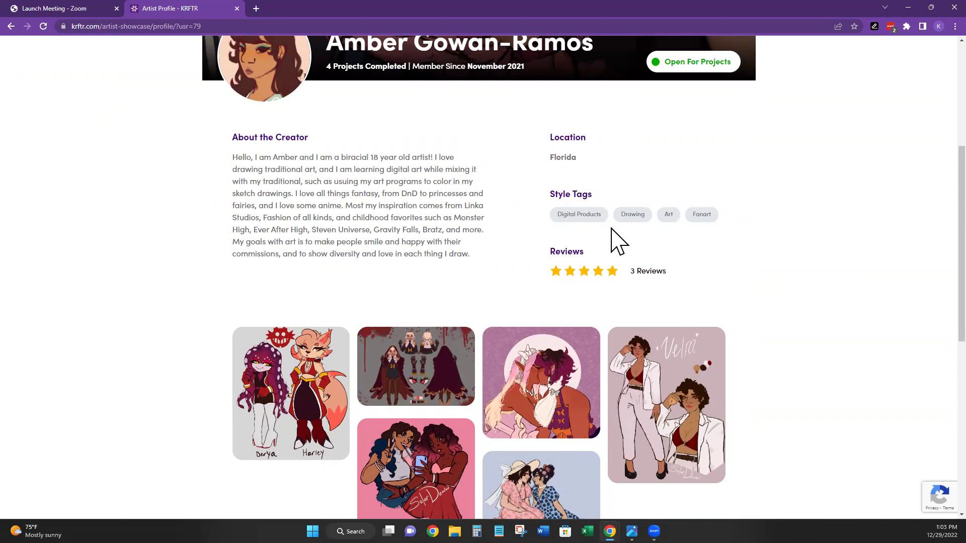
scroll(614, 231, up, 5)
click(717, 81)
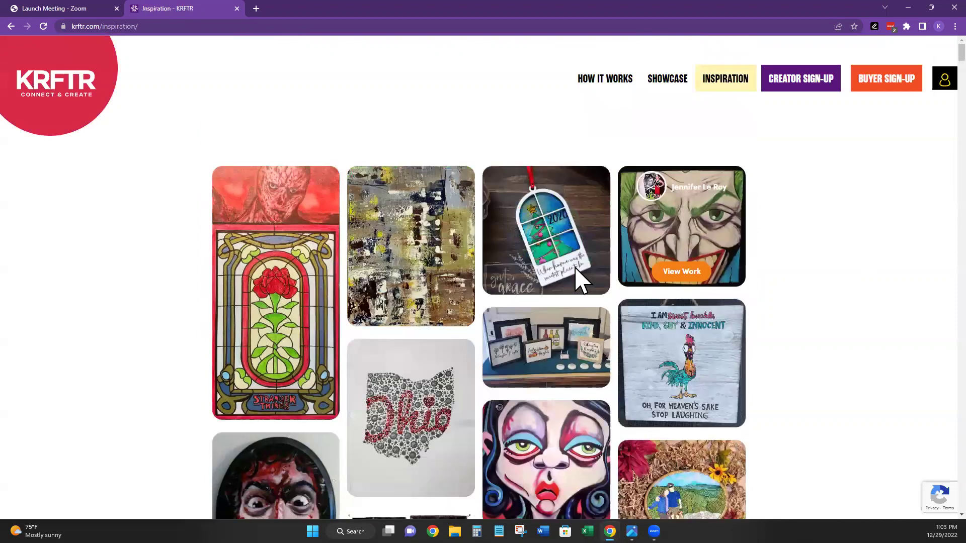
- Scroll through the Inspiration artwork gallery, previewing a piece's View Work overlay
scroll(861, 253, down, 1)
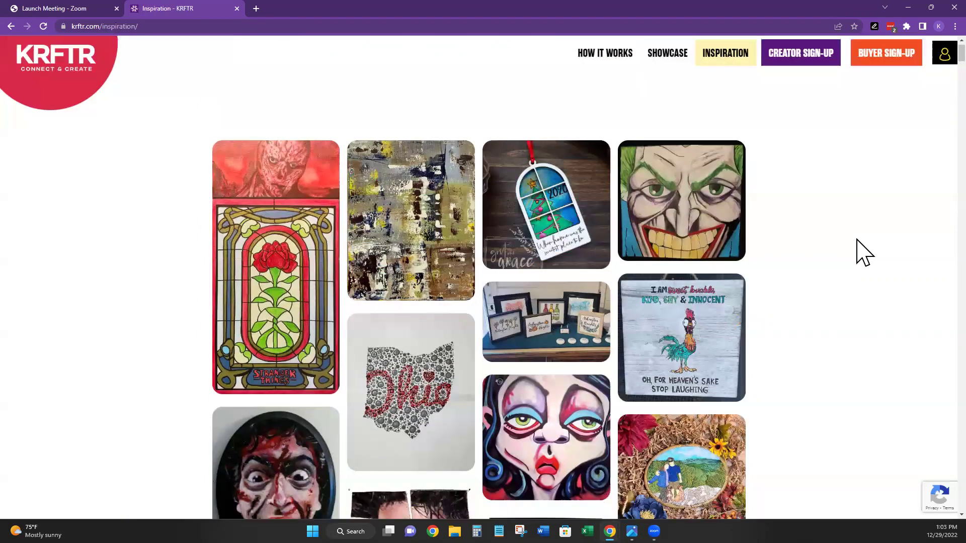
scroll(864, 252, down, 3)
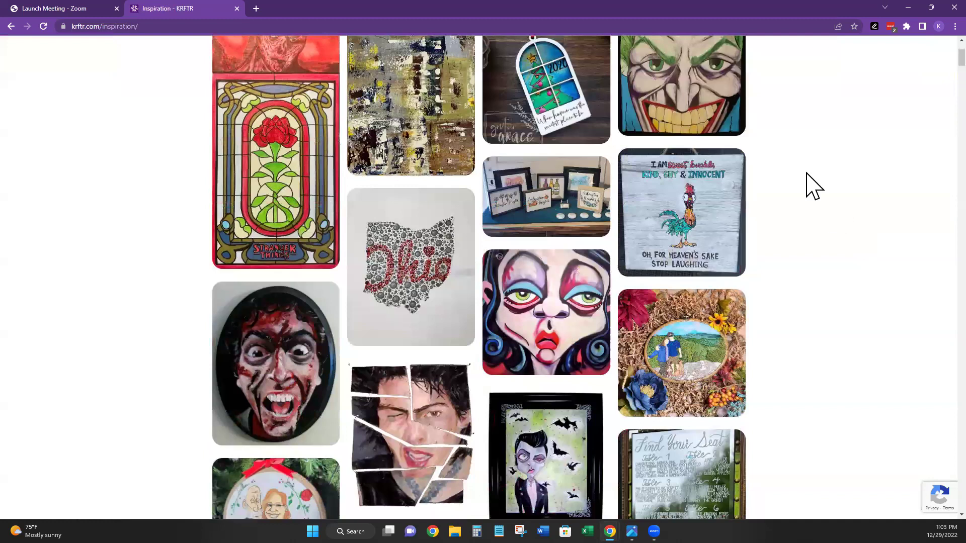
mouse_move(697, 211)
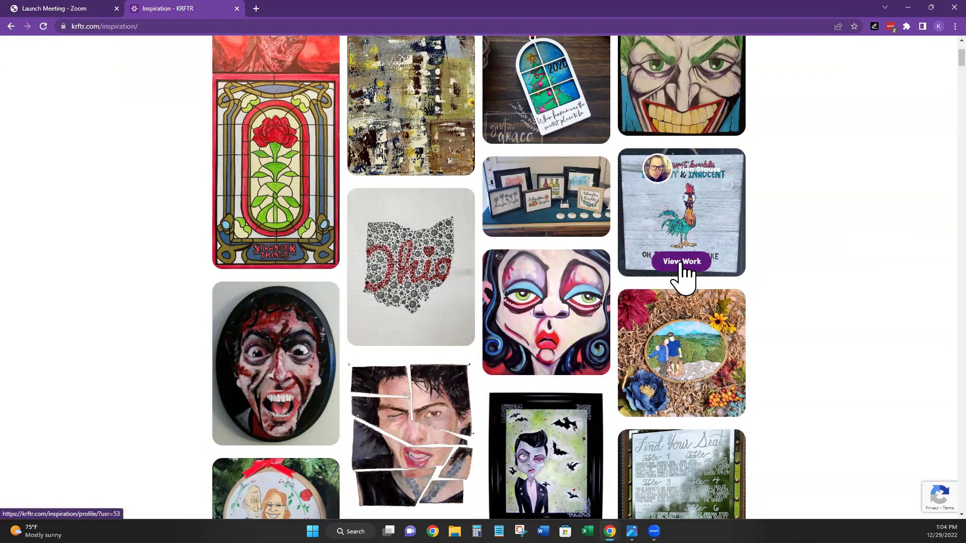
scroll(832, 233, up, 3)
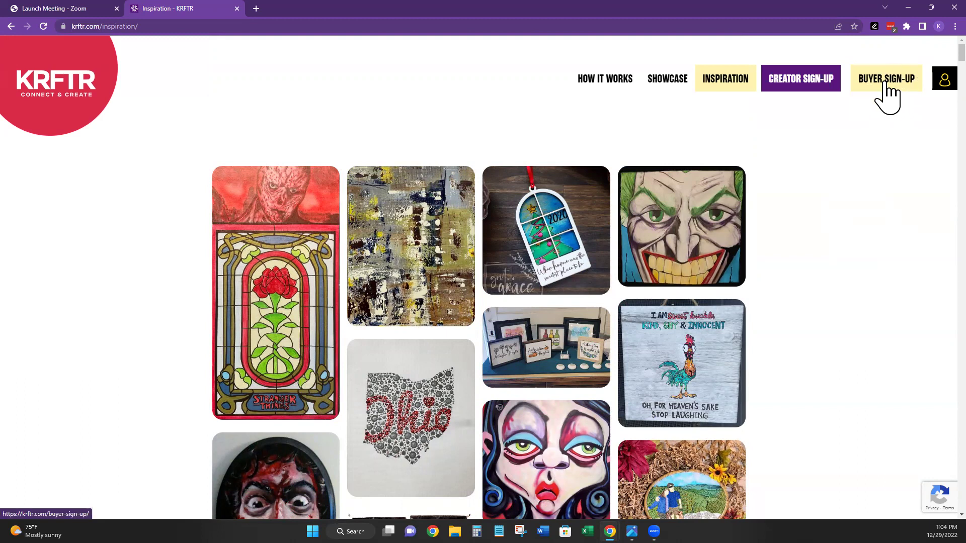
- Look over the Buyer Sign-Up page
click(884, 82)
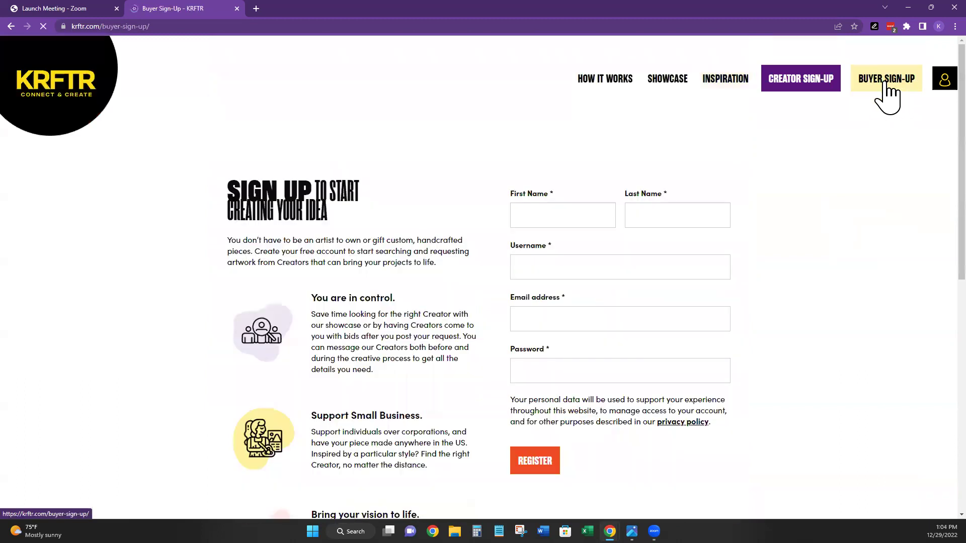
scroll(916, 242, down, 1)
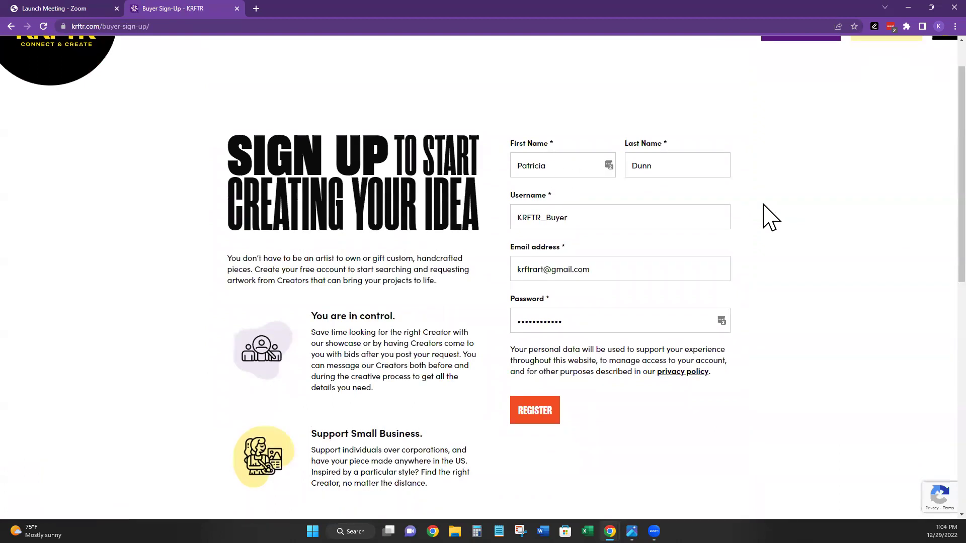
scroll(730, 202, down, 1)
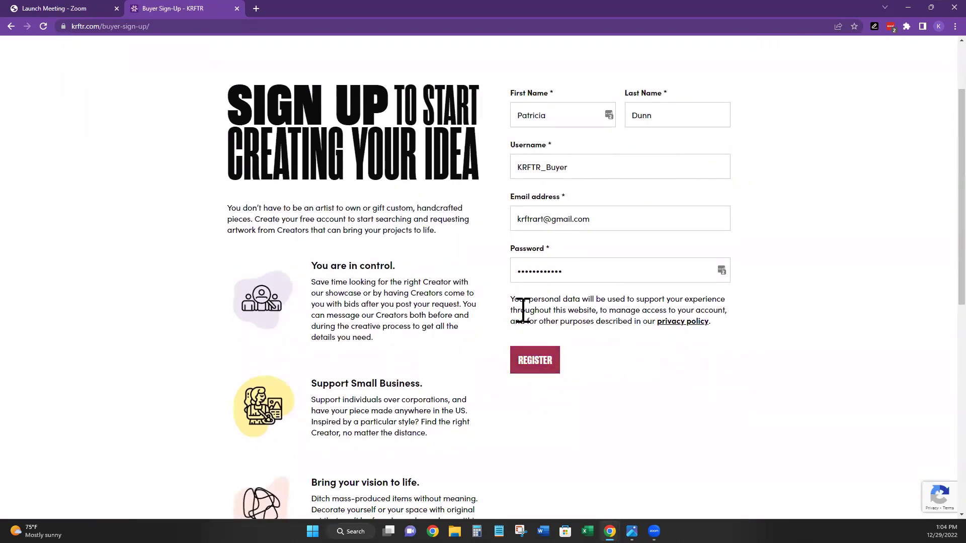
scroll(790, 335, up, 2)
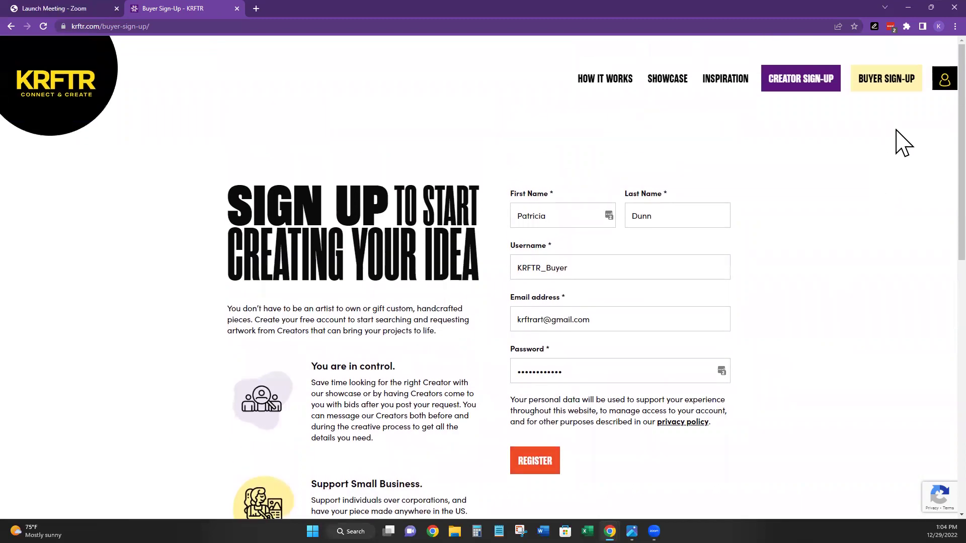
- Log in to the buyer account using the second saved LastPass login
click(927, 86)
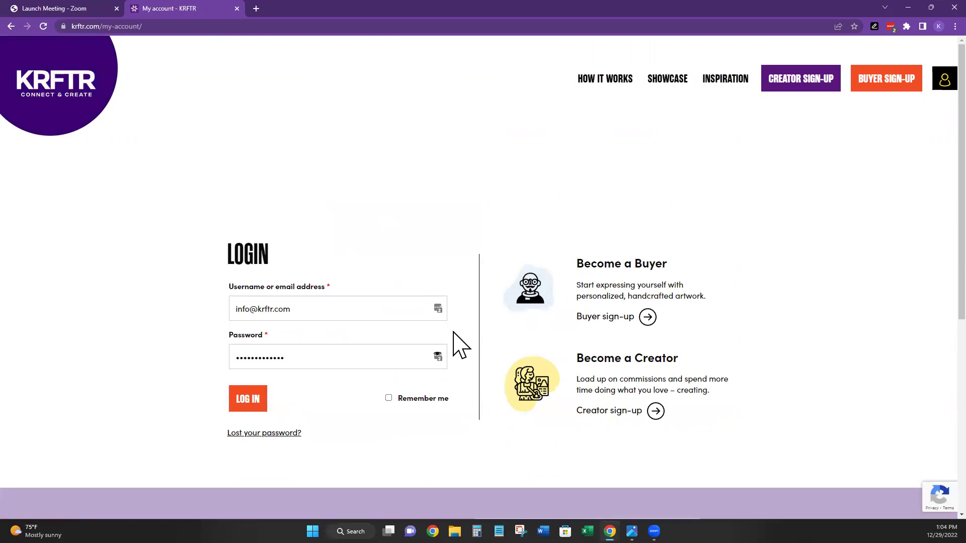
click(438, 308)
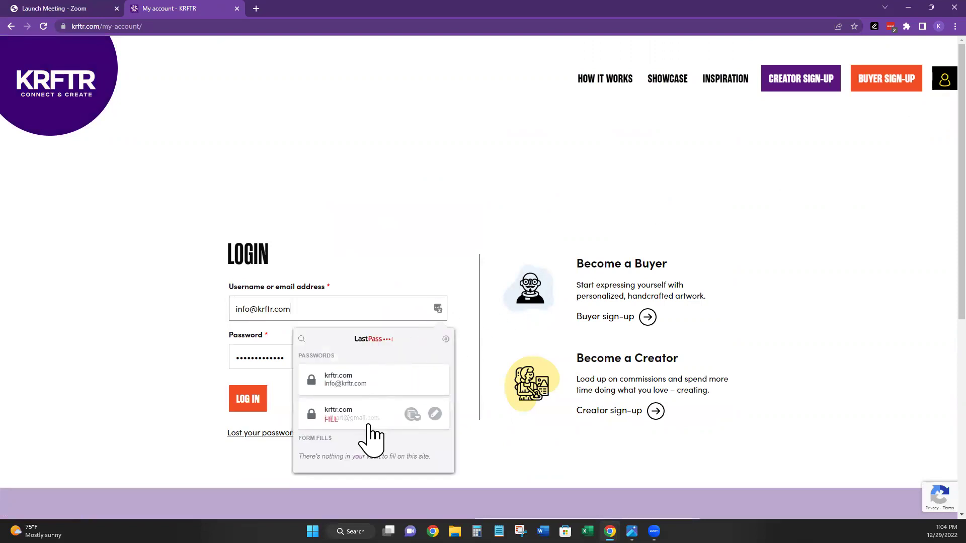
click(354, 422)
click(251, 410)
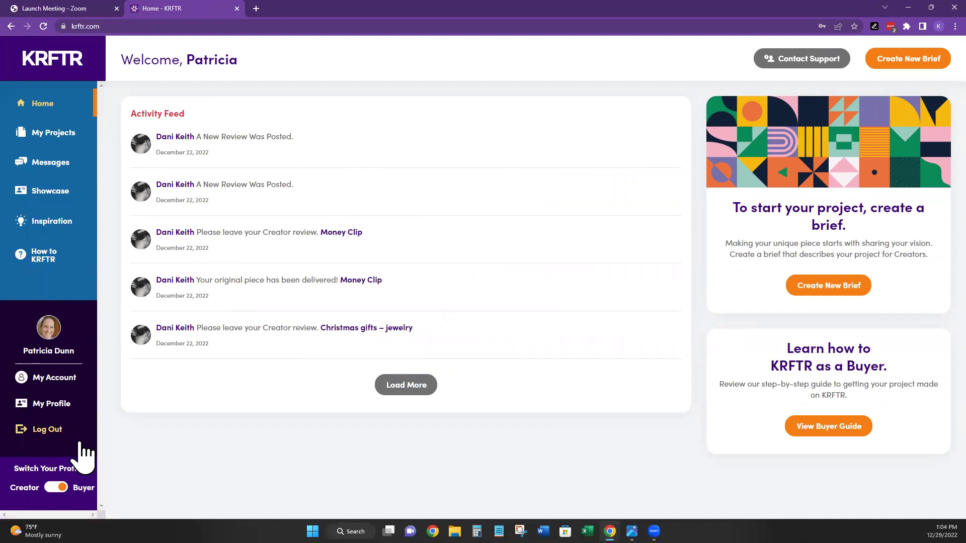
- Open My Account to see Gift Cards, Addresses and Account Settings
click(56, 380)
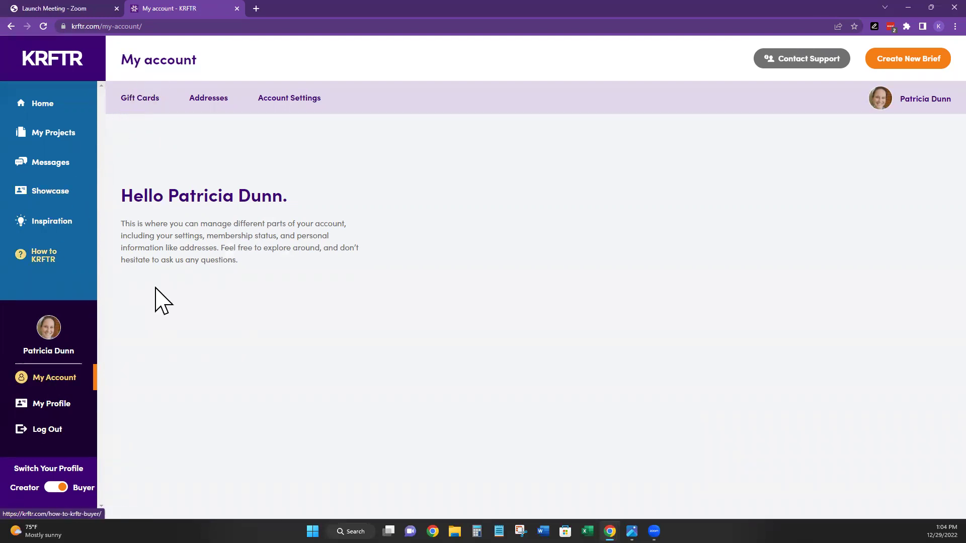
- View the buyer's own profile and reviews, then return to My Account
click(39, 406)
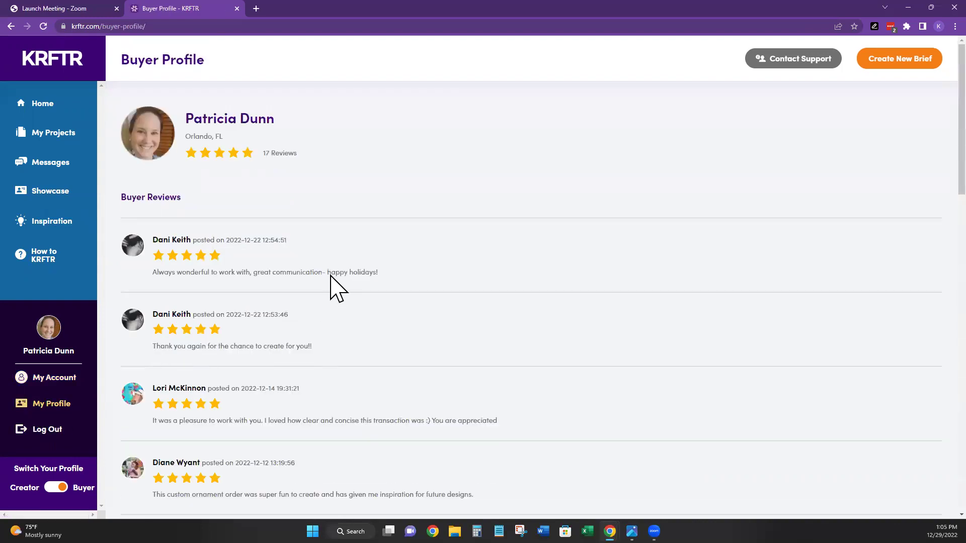
scroll(290, 251, down, 5)
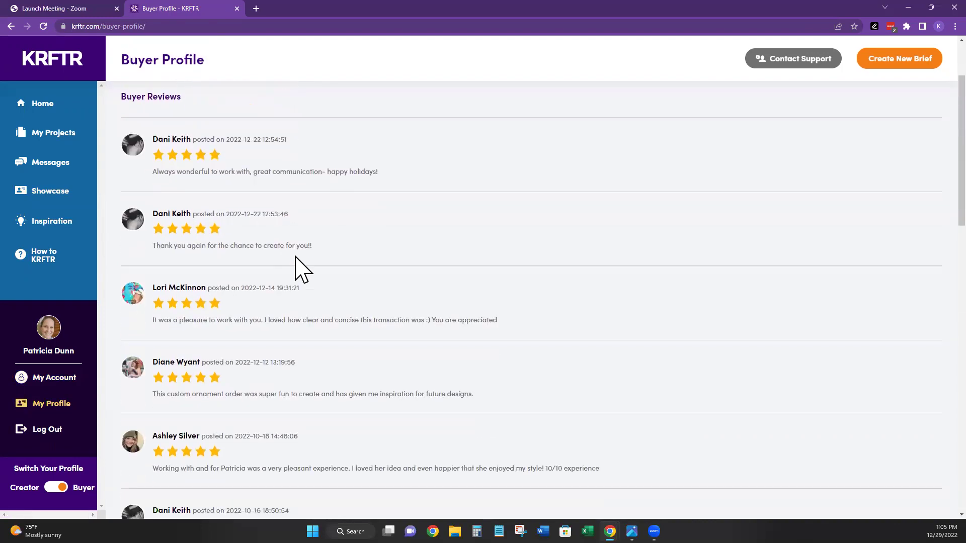
scroll(237, 397, up, 5)
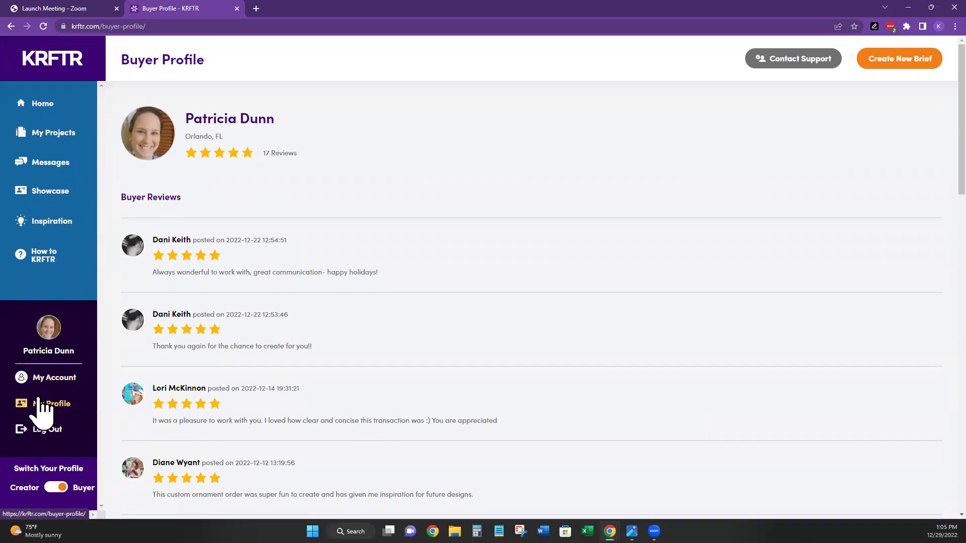
click(49, 383)
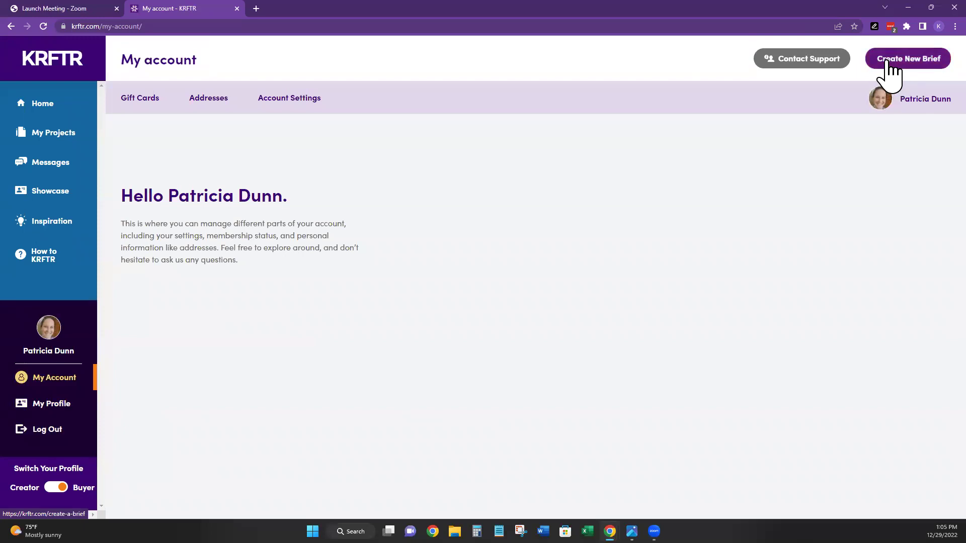
- Start a blank brief and switch to the painted-bookmarks reference photo
click(919, 59)
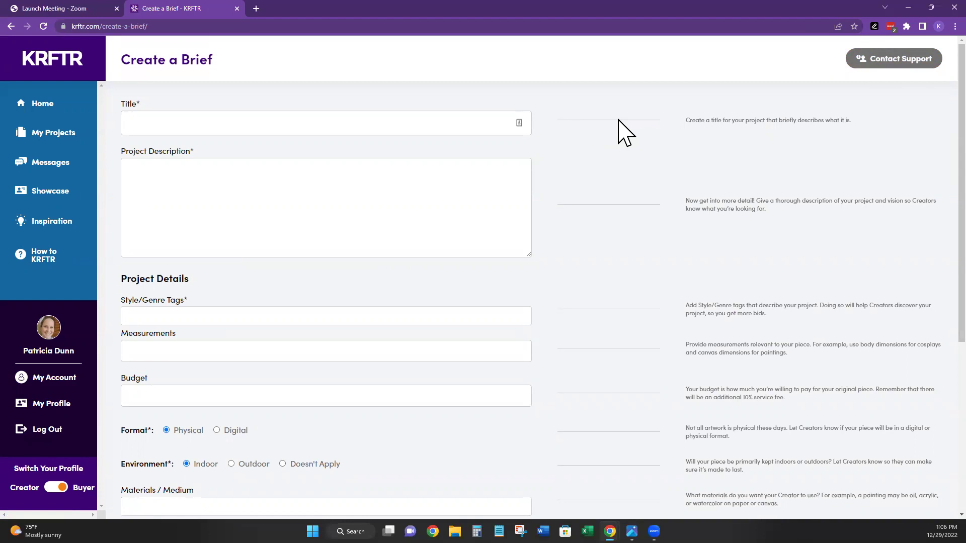
click(226, 175)
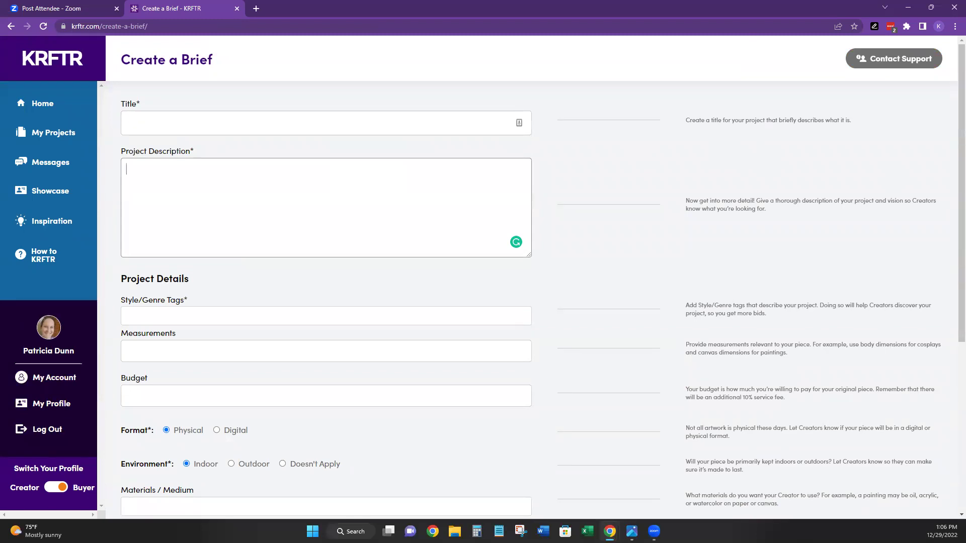
key(alt+Tab)
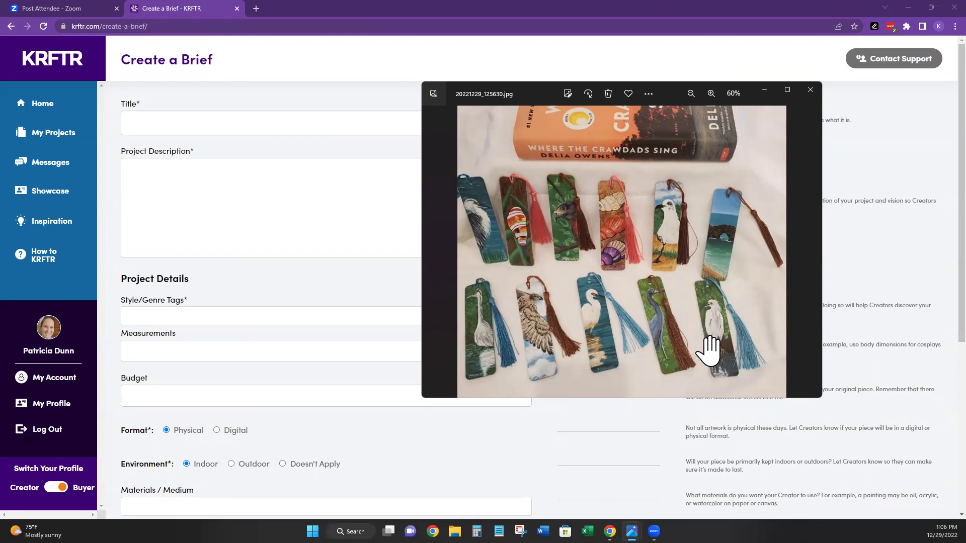
- Zoom the bookmark photo to 80% and pan across the lower bookmarks and the book
click(710, 93)
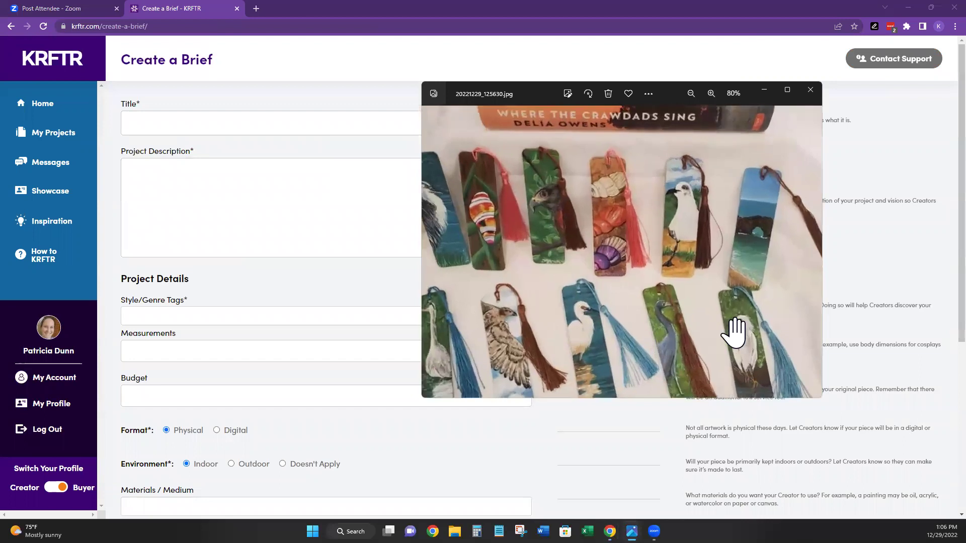
drag(696, 302, 740, 237)
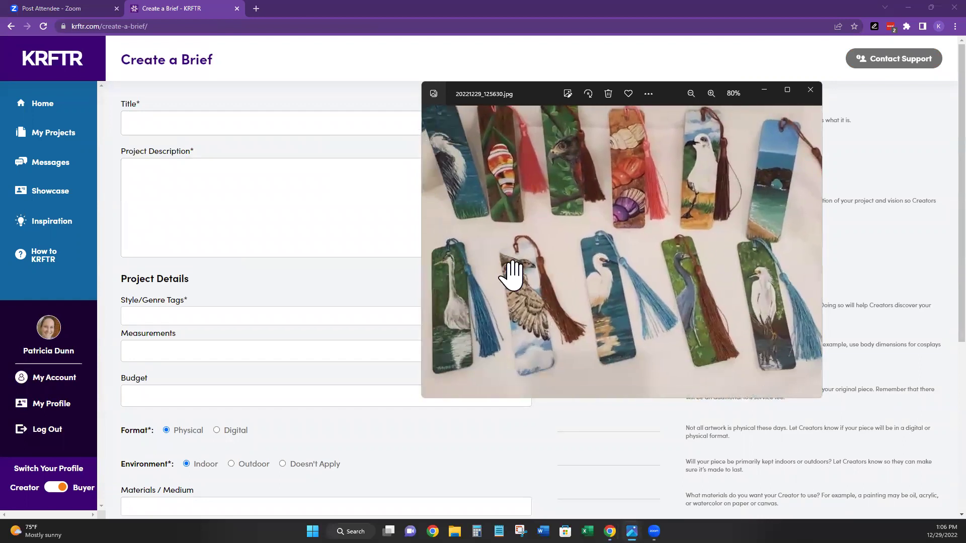
drag(582, 215, 599, 255)
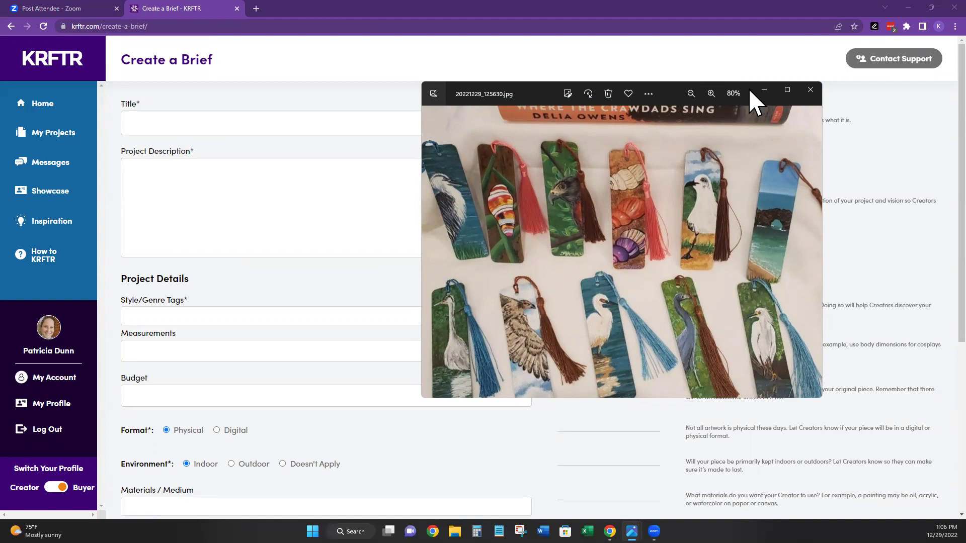
- Minimize the photo viewer and enter 'Bookmark Order' as the brief's title
click(764, 90)
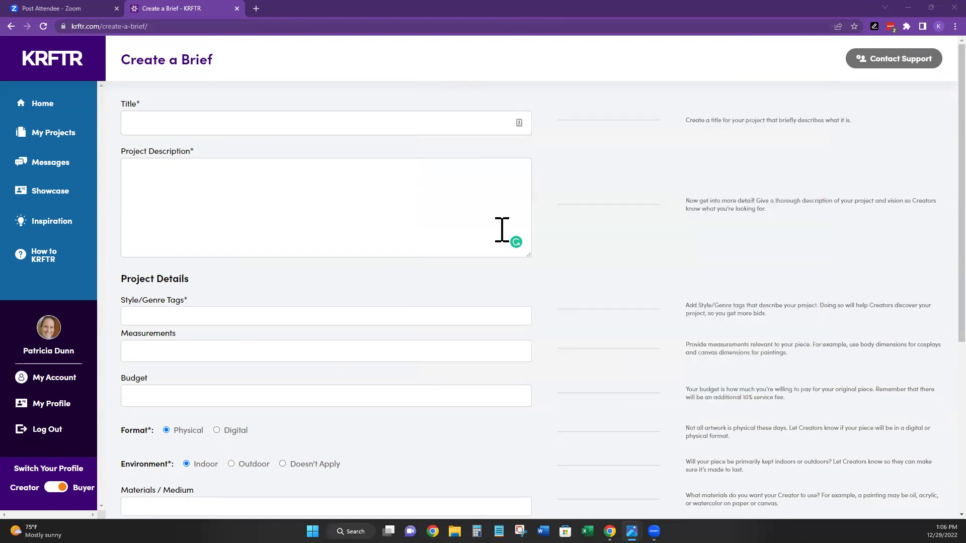
click(156, 121)
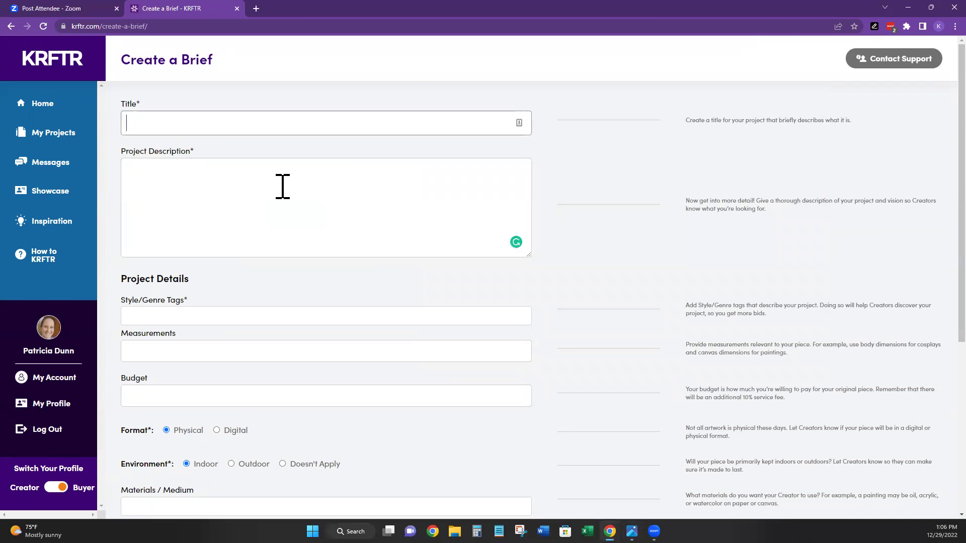
text(Bookmark Order)
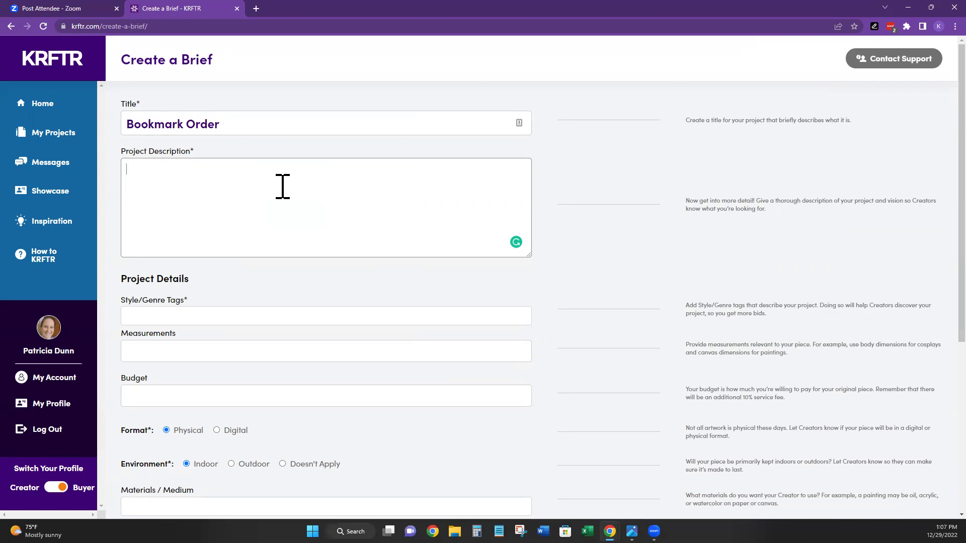
- Paste the bookmark notes and add an opening line ordering 10 animal and flower bookmarks for a friend
text(Maybe some young animals . kitties , doggie hamsters,, mice  bear .. any baby animal wild or domestic.. will be fine. 3 birds and 7 animals .. will may order more later.. Dogwood bloom.. magnolia bloom.. cala lilly bloom.. just some suggesting.. Even would like a bee... butterfly... Ask her what she would like to paint.. Sure she has some good suggestions. Would like a humming bird for sure...)
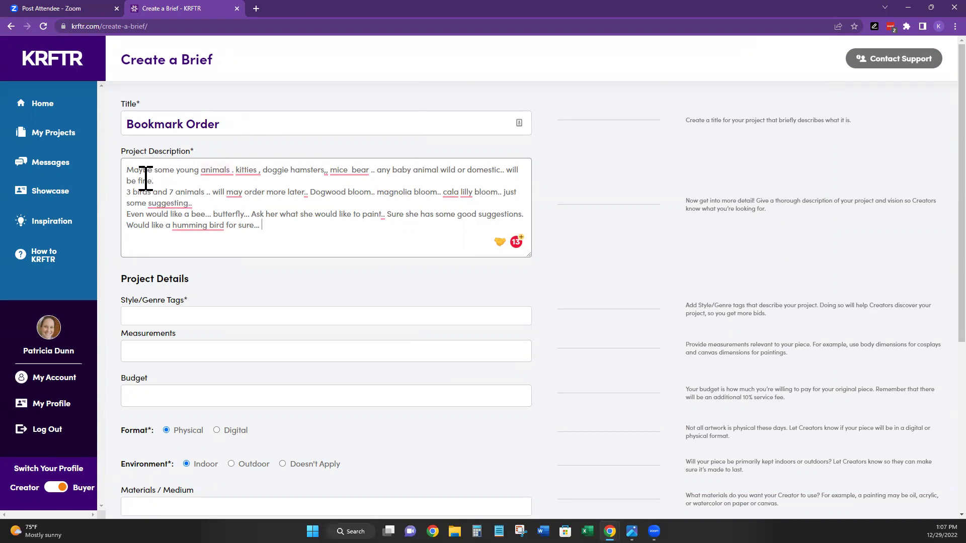
click(128, 170)
key(Return)
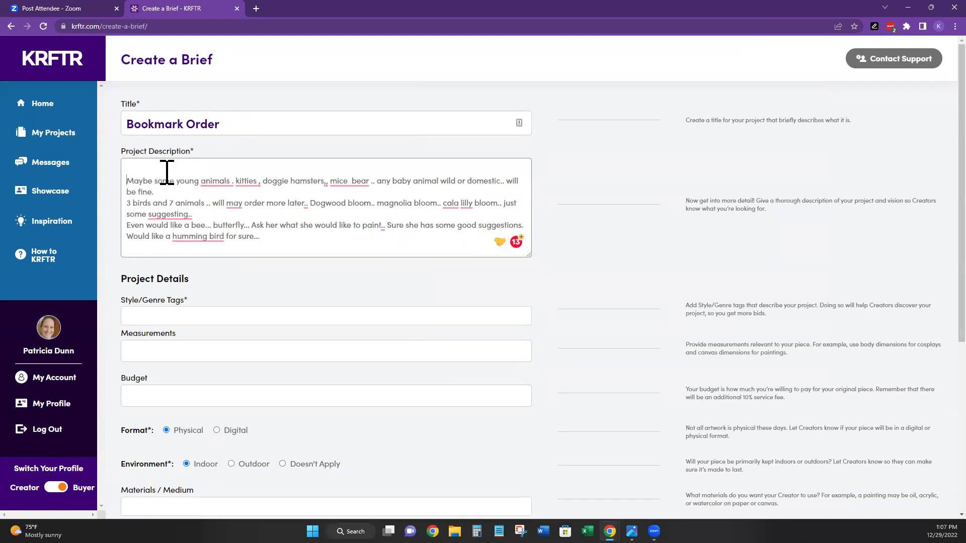
text(10)
key(BackSpace)
key(BackSpace)
key(BackSpace)
text(I'd like to order 10 bookmarks for our)
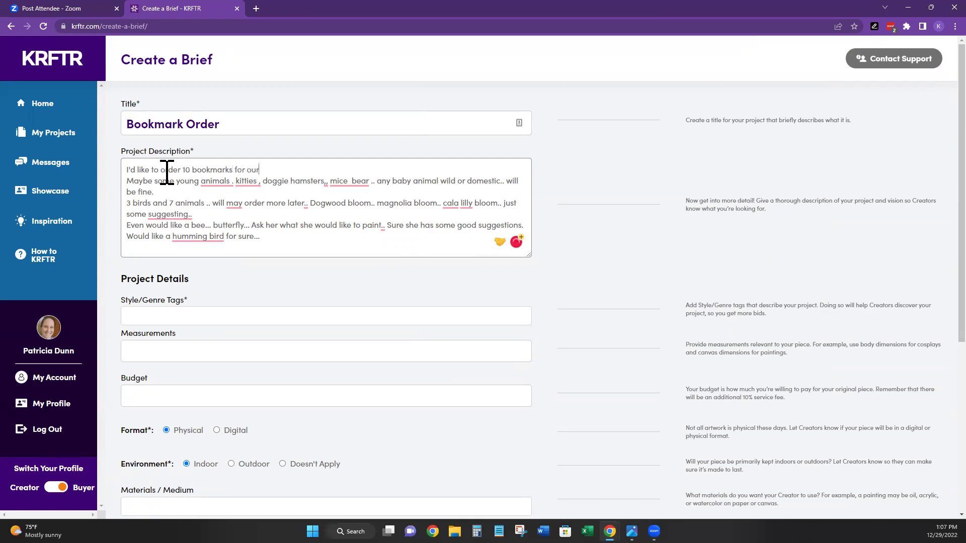
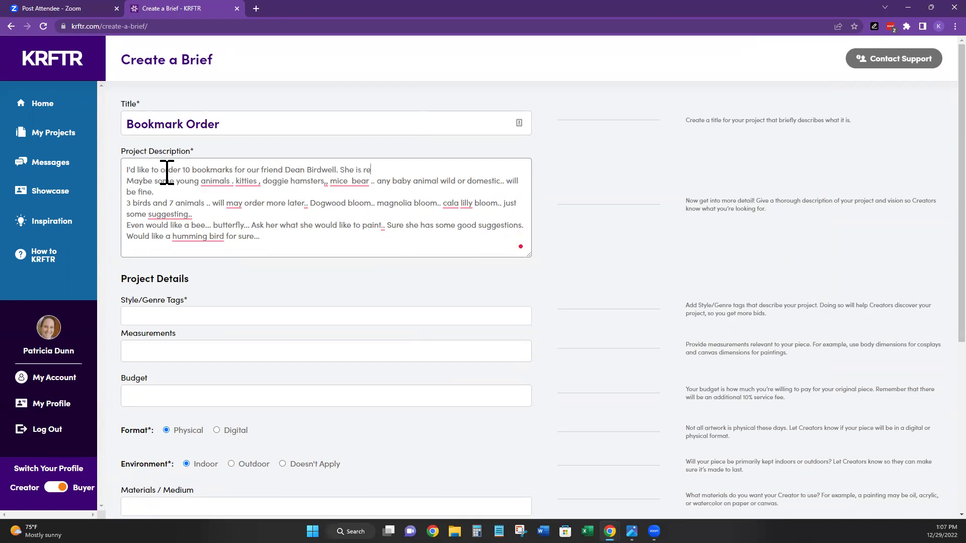
text(questing animals and)
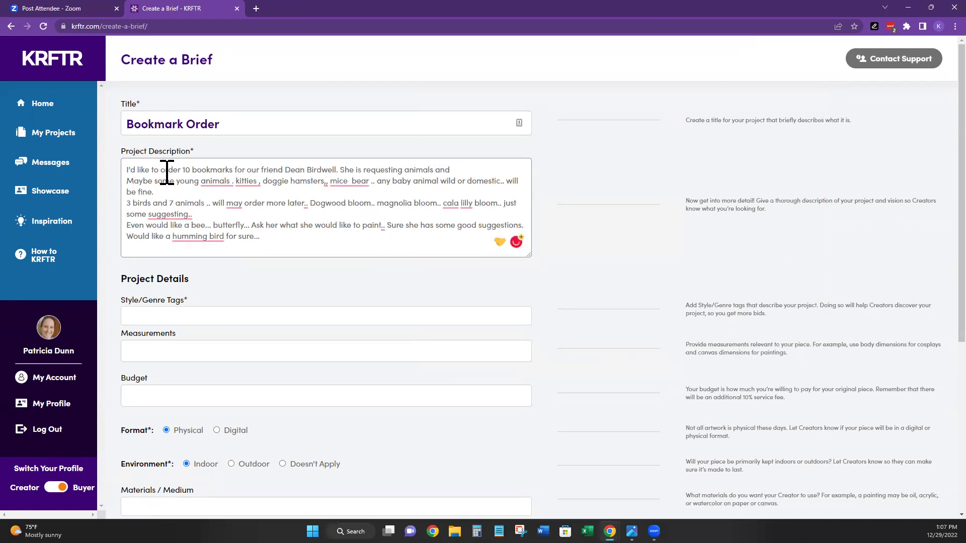
text( flowers if possible.)
key(Return)
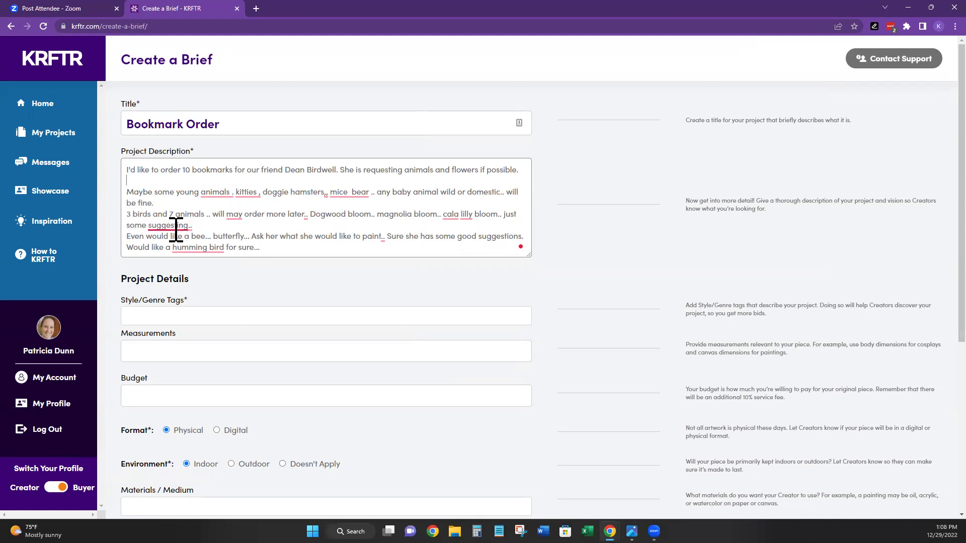
mouse_move(195, 223)
right_click(202, 247)
click(345, 254)
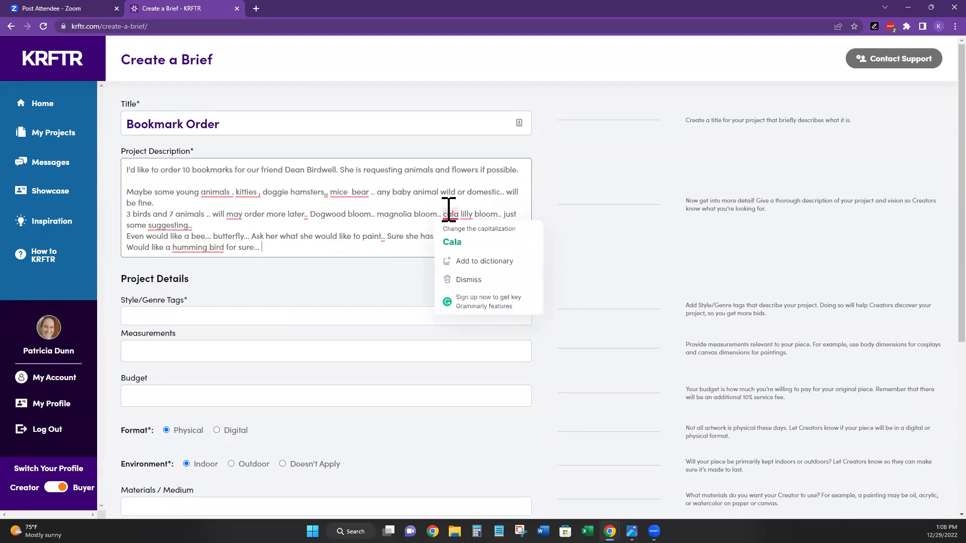
mouse_move(360, 192)
scroll(280, 241, down, 2)
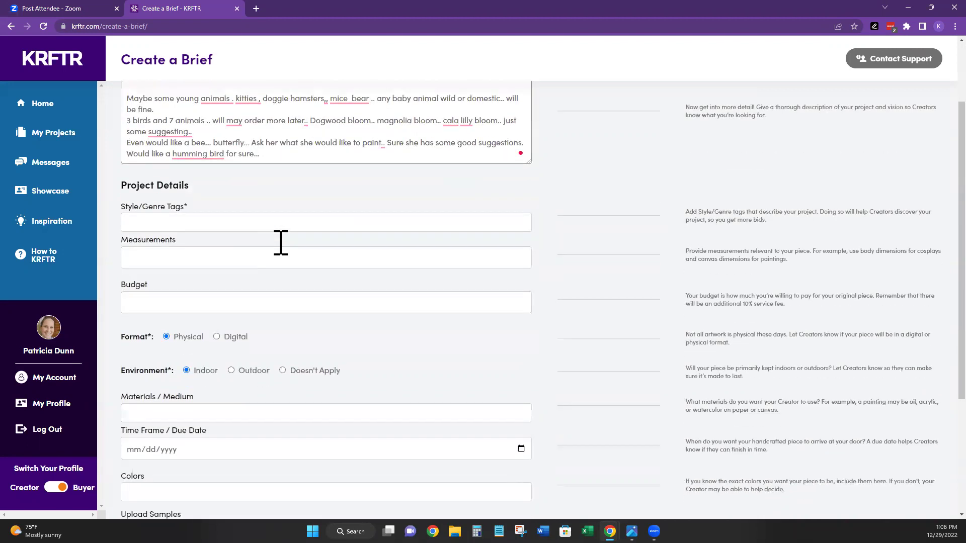
scroll(400, 242, down, 2)
scroll(399, 243, up, 1)
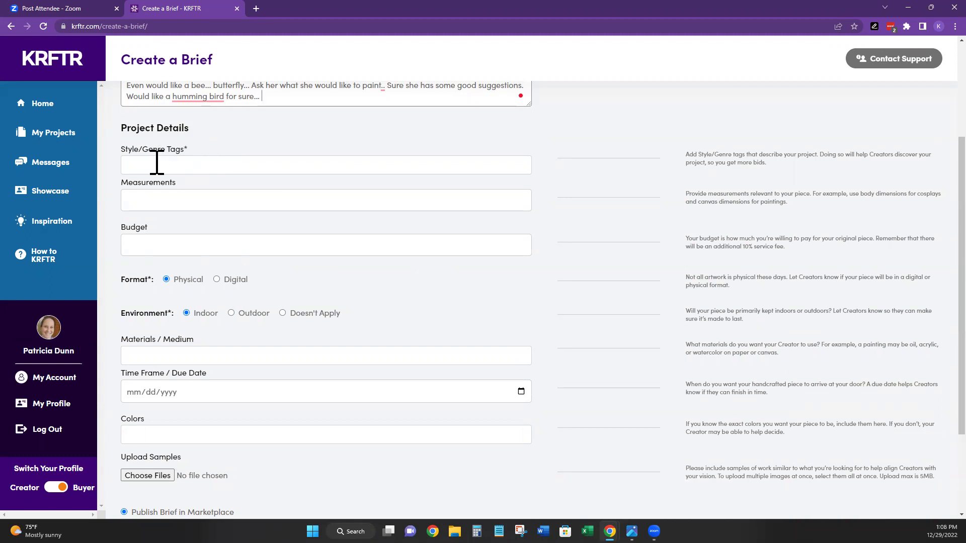
- Add the style tags bookmark and animal to the brief
click(163, 168)
text(bookmark)
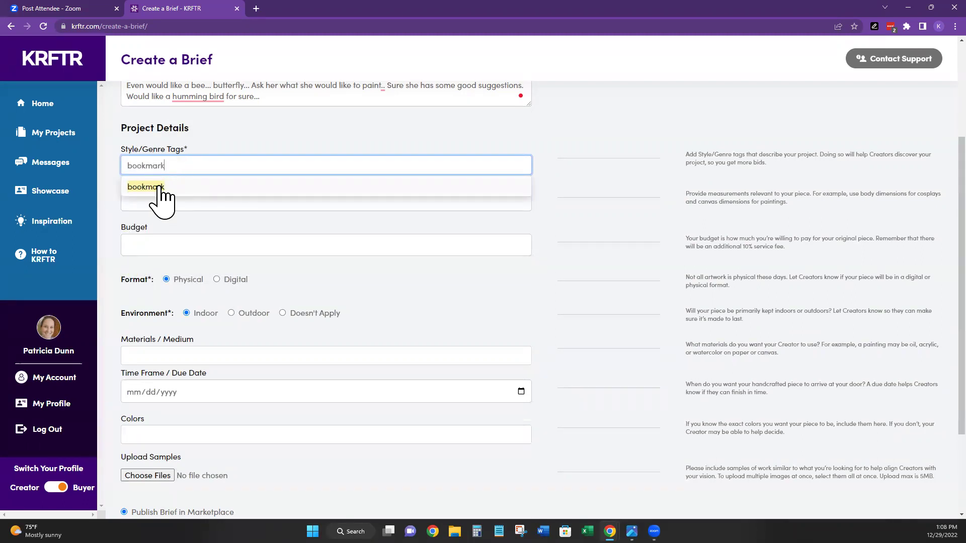
click(157, 188)
text(an)
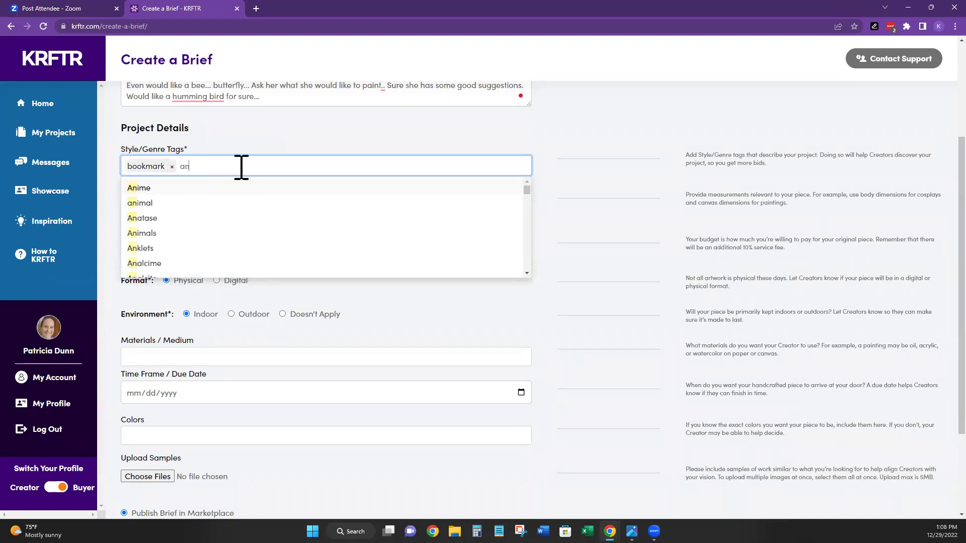
click(143, 203)
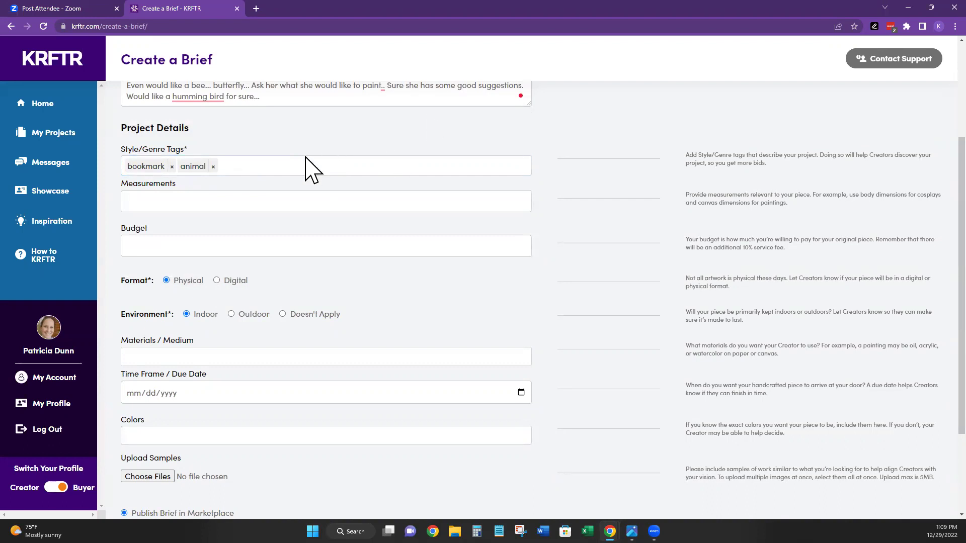
click(153, 199)
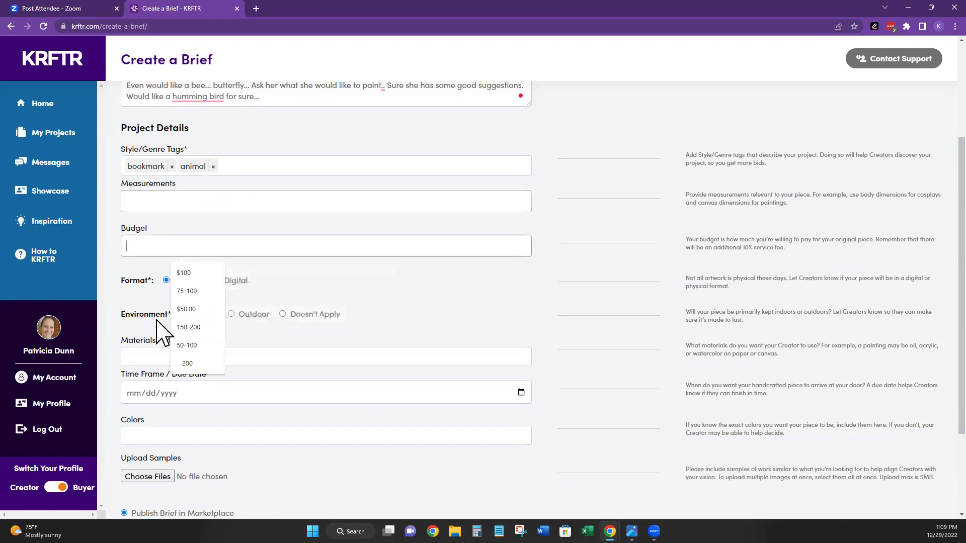
scroll(431, 201, down, 1)
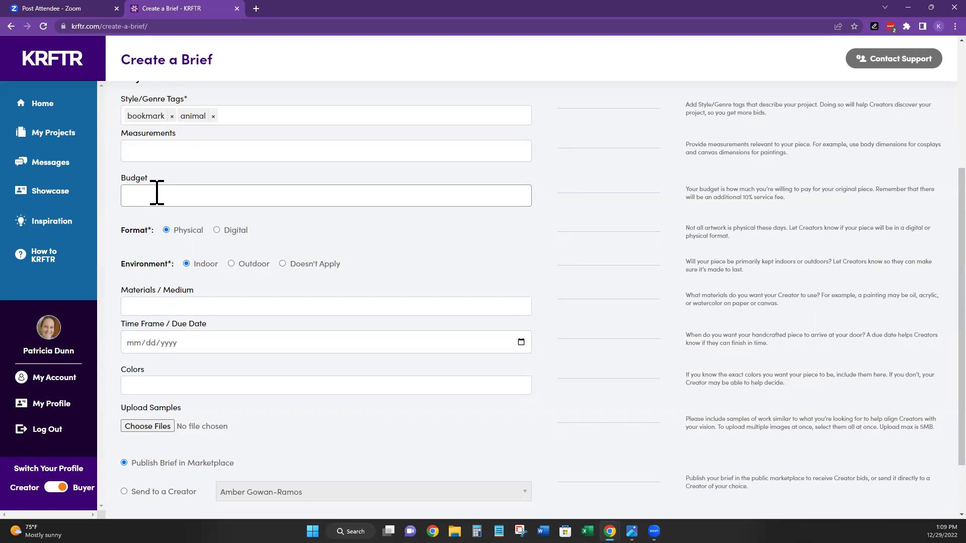
click(156, 195)
scroll(151, 192, down, 1)
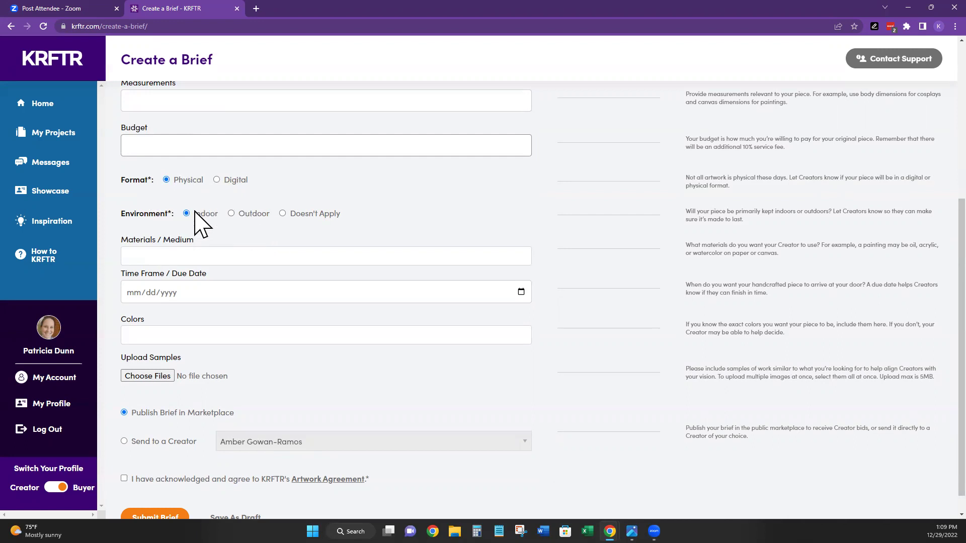
scroll(193, 241, down, 1)
- Add paint and wood as Materials / Medium tags
click(215, 238)
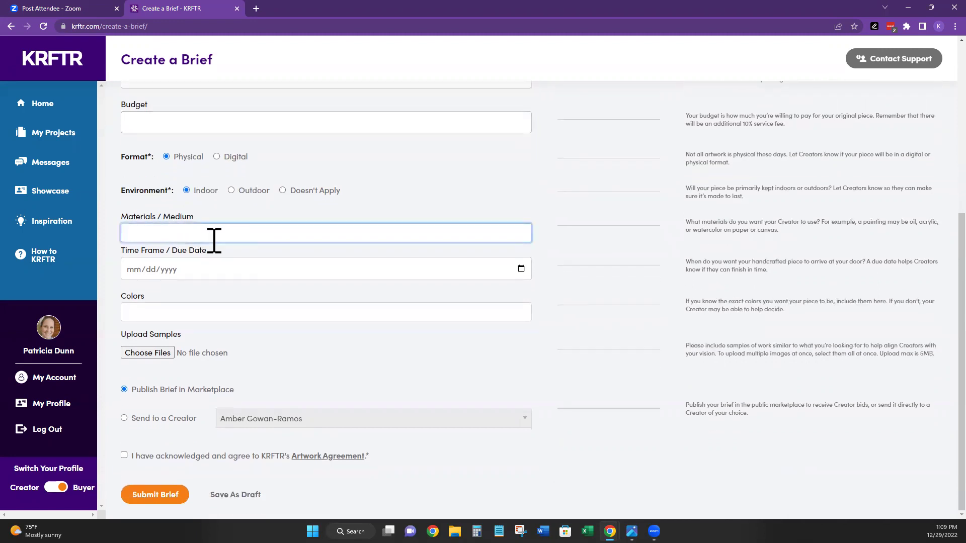
text(paint)
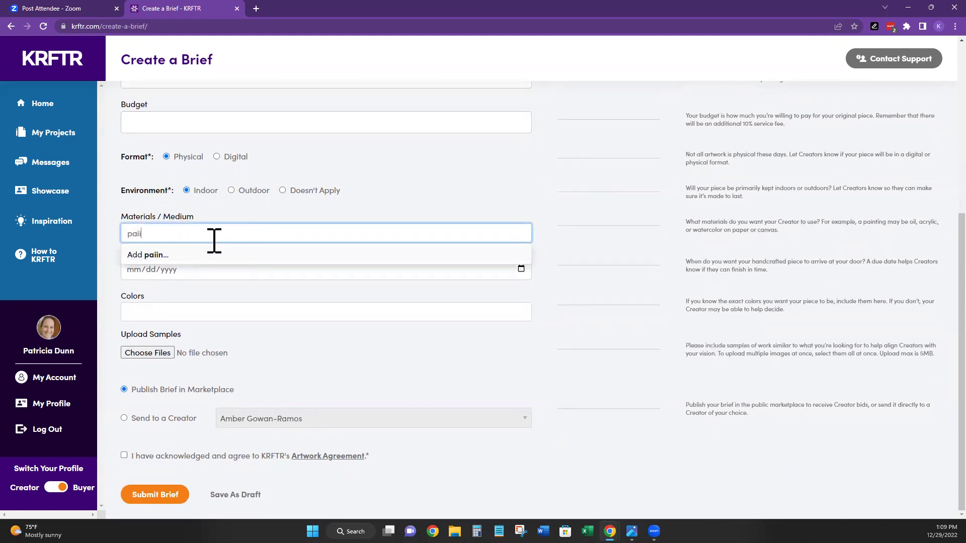
key(Return)
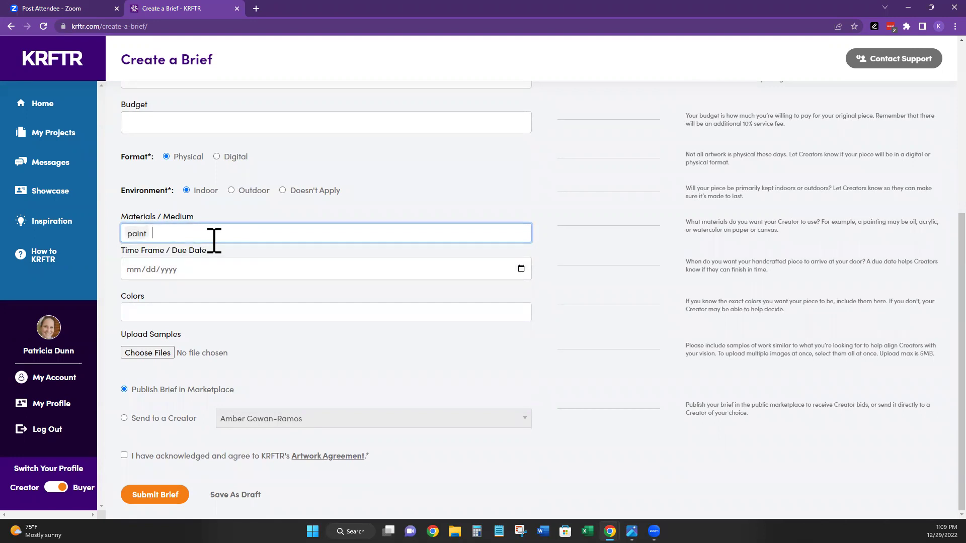
scroll(363, 180, up, 3)
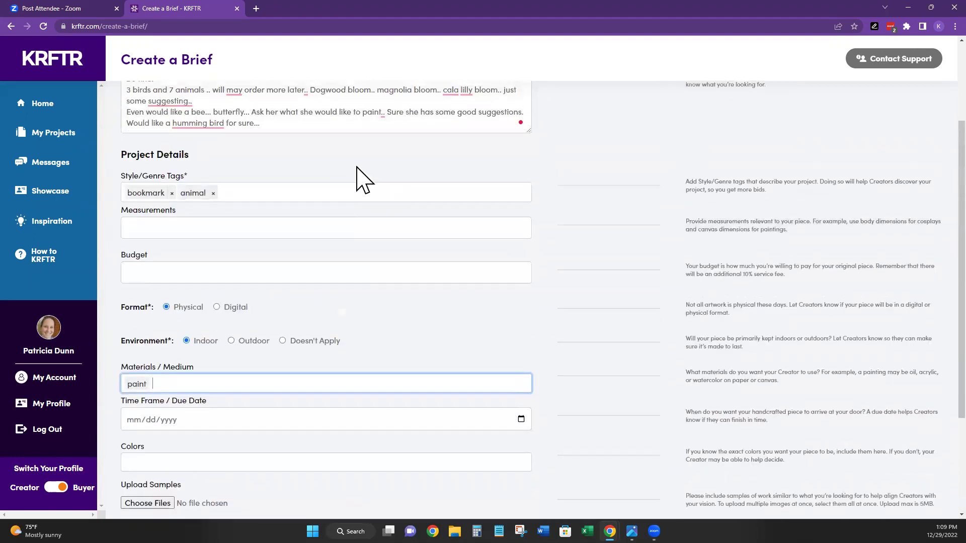
scroll(205, 273, down, 2)
text(woode)
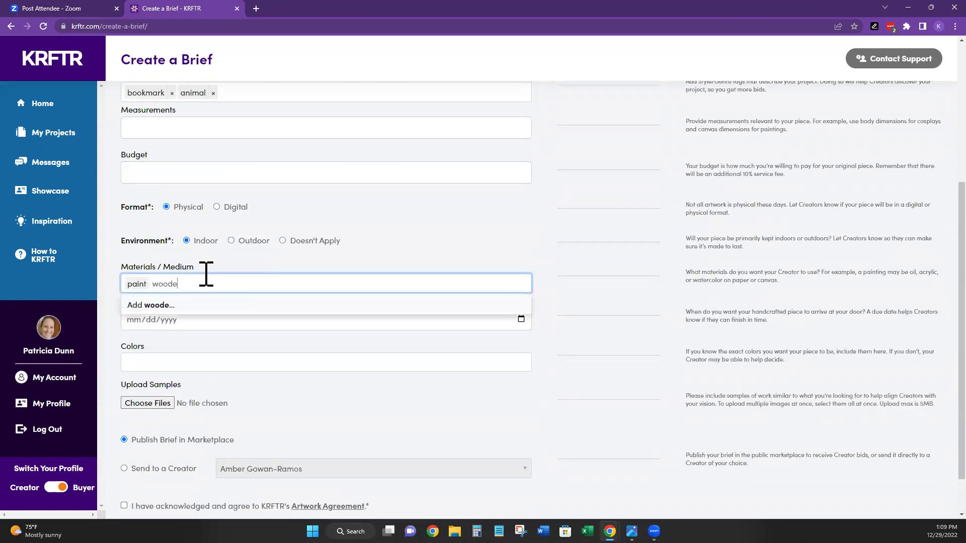
key(Return)
- Set the due date to January 19, 2023 from the calendar
scroll(317, 275, down, 1)
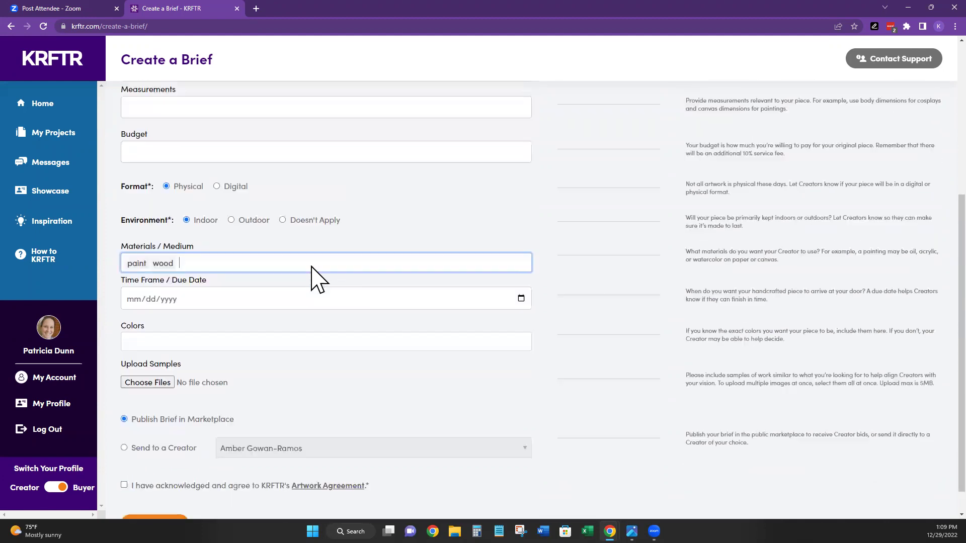
click(162, 271)
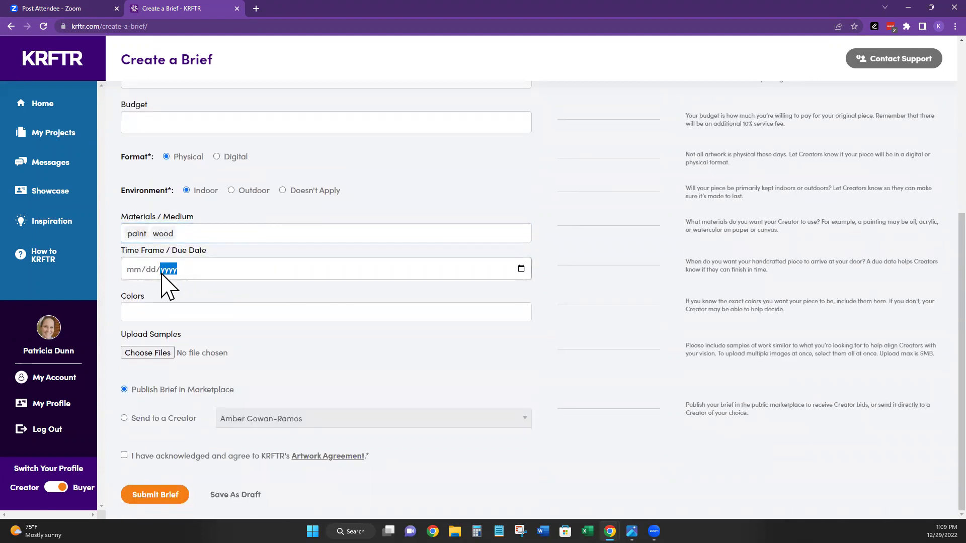
click(521, 272)
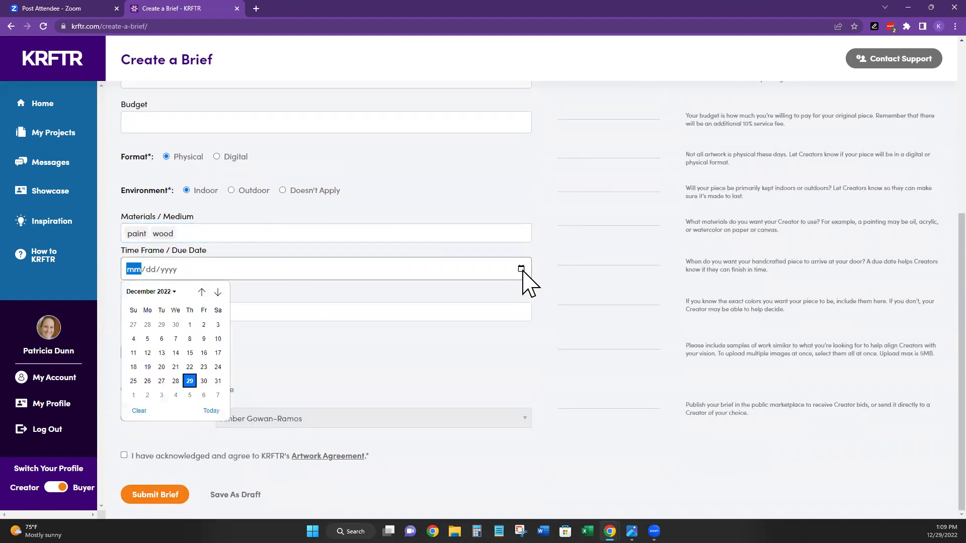
click(217, 291)
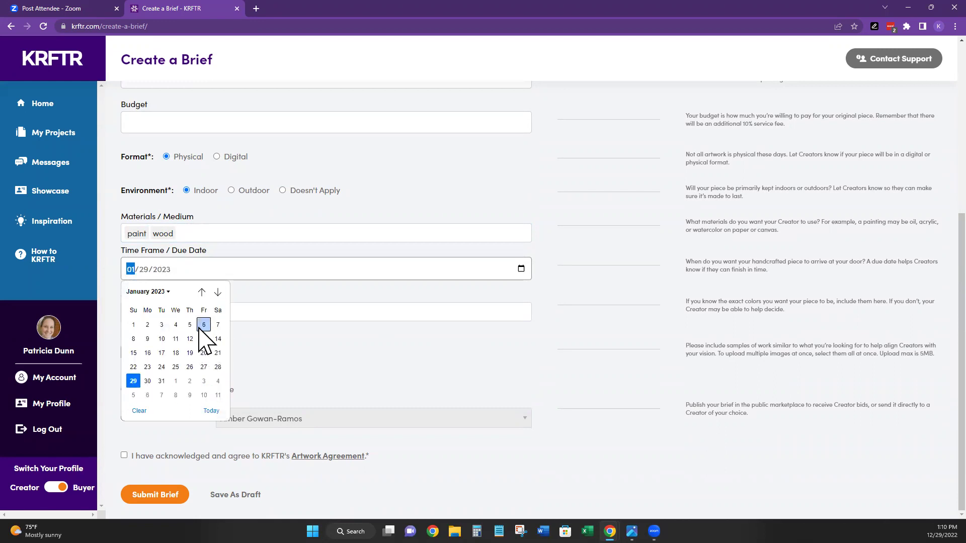
click(189, 352)
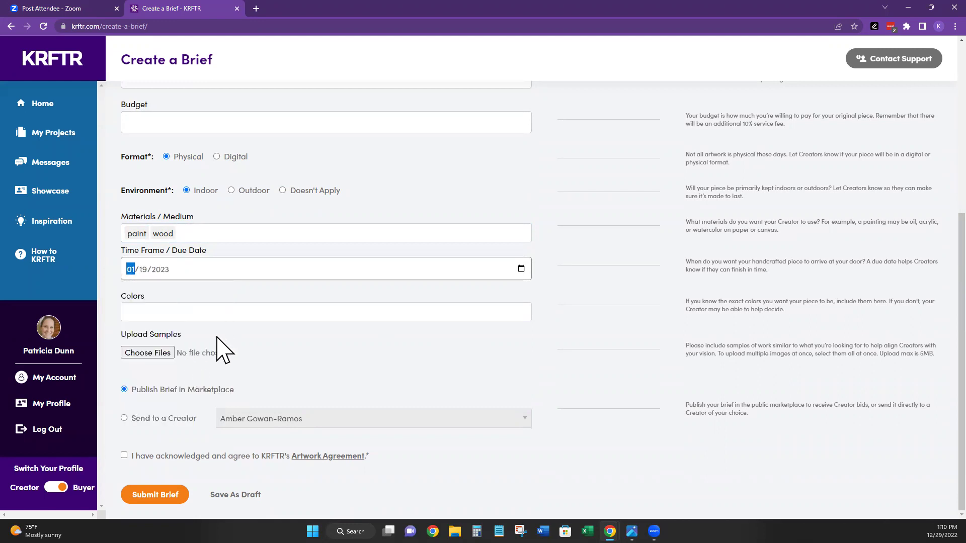
click(203, 311)
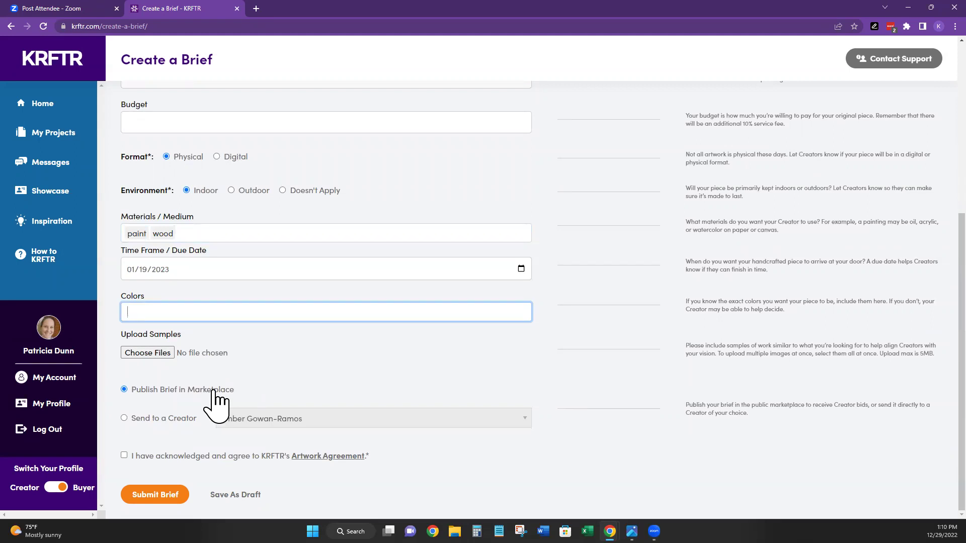
- Choose Send to a Creator, pick a creator from the dropdown, and tick the Artwork Agreement
click(124, 418)
click(293, 415)
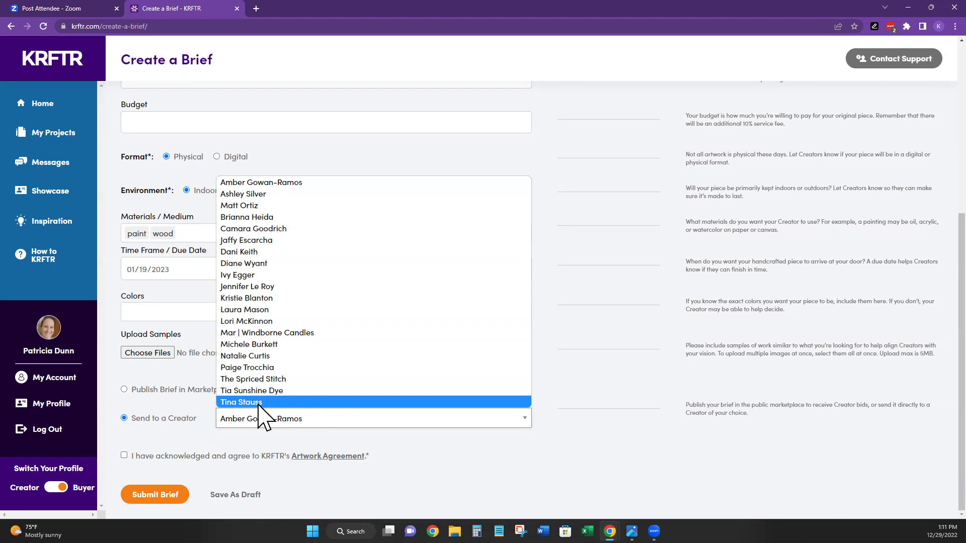
click(232, 402)
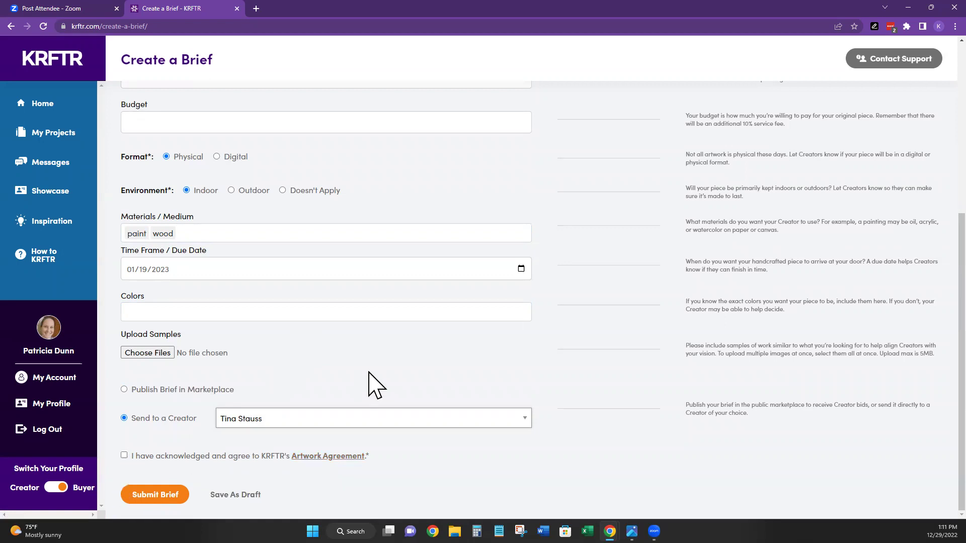
click(124, 455)
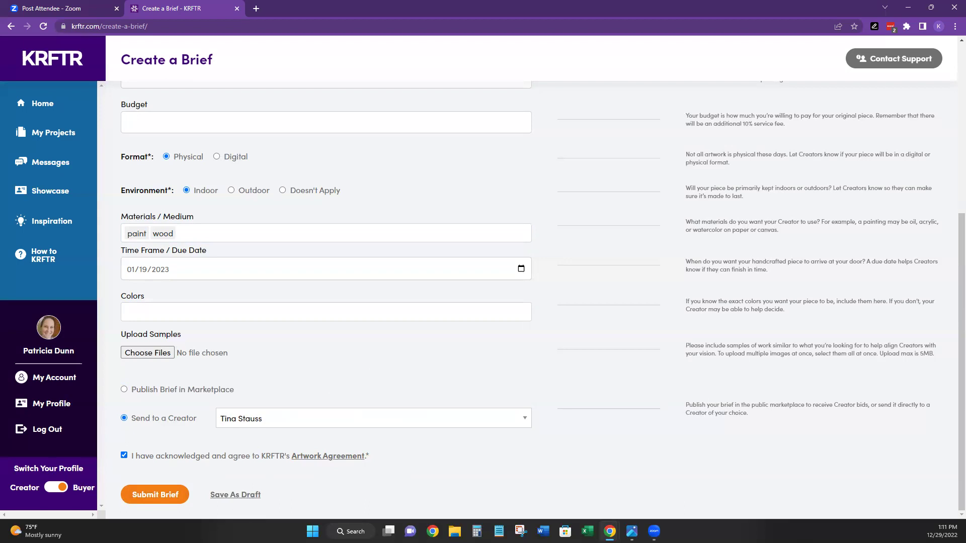
scroll(716, 220, up, 3)
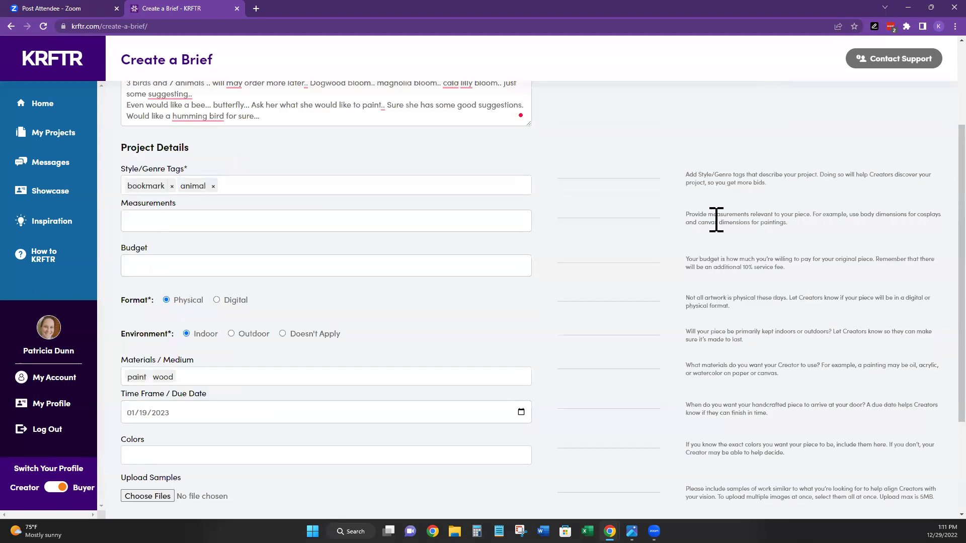
scroll(717, 220, up, 3)
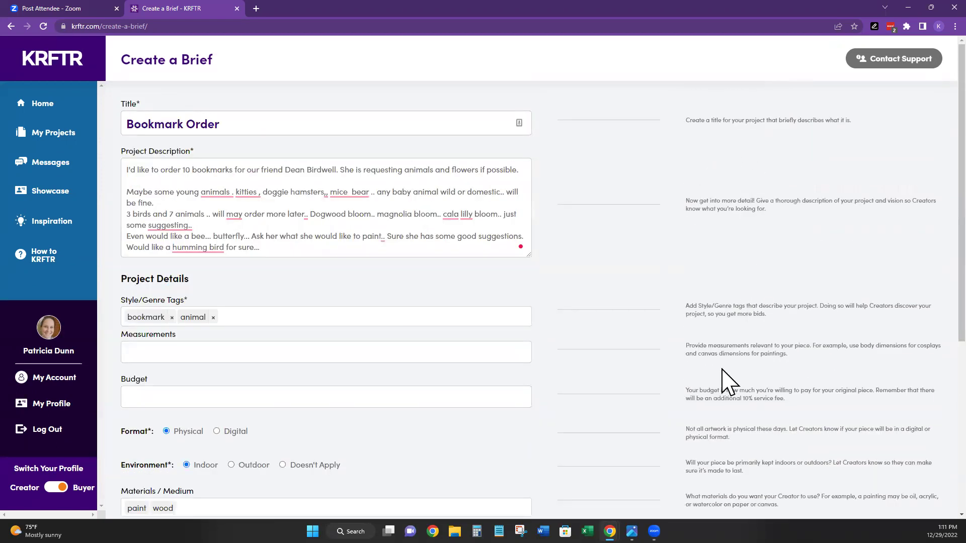
scroll(728, 382, down, 2)
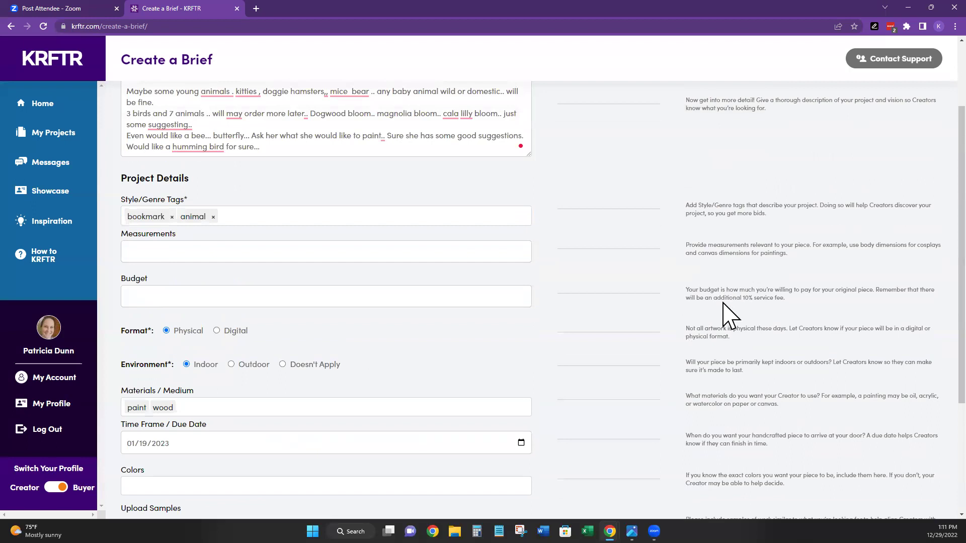
scroll(428, 276, up, 2)
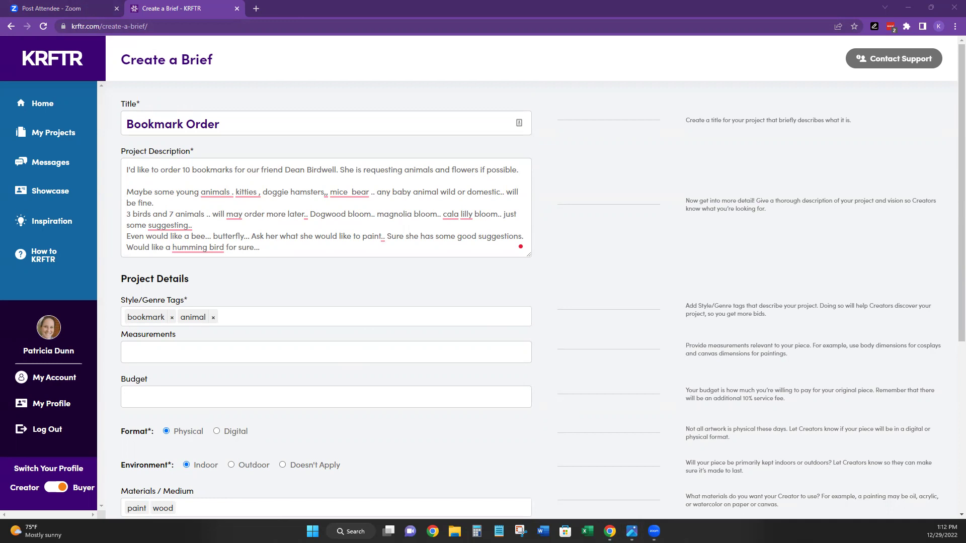
scroll(286, 398, down, 5)
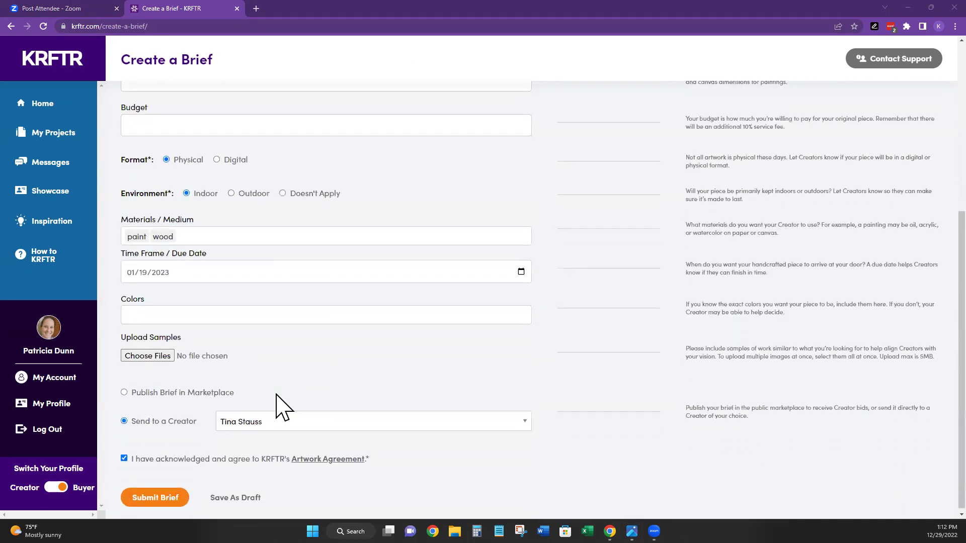